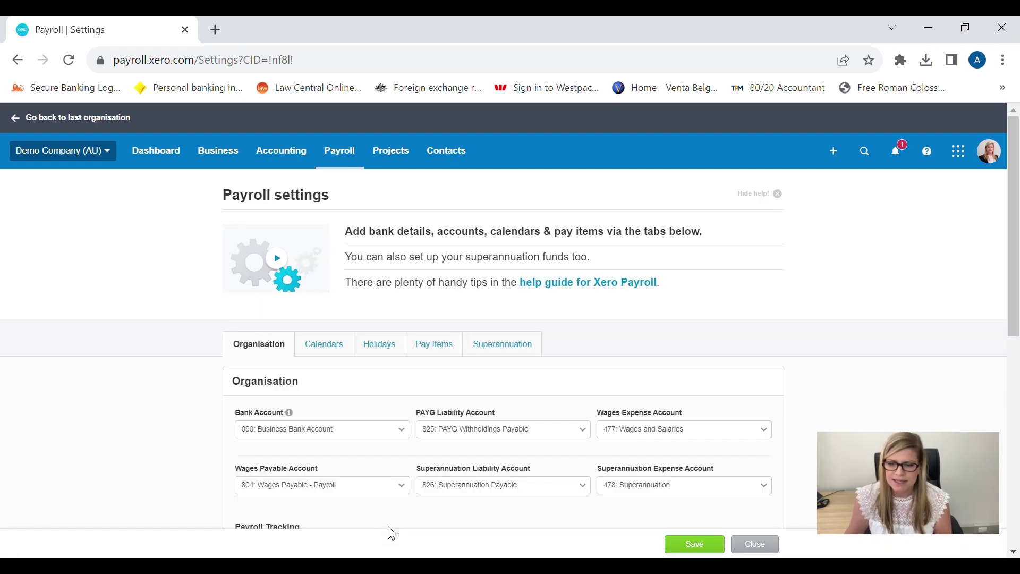
Step: Select 090: Business Bank Account as the organisation's payroll bank account
scroll(420, 374, "down", 3)
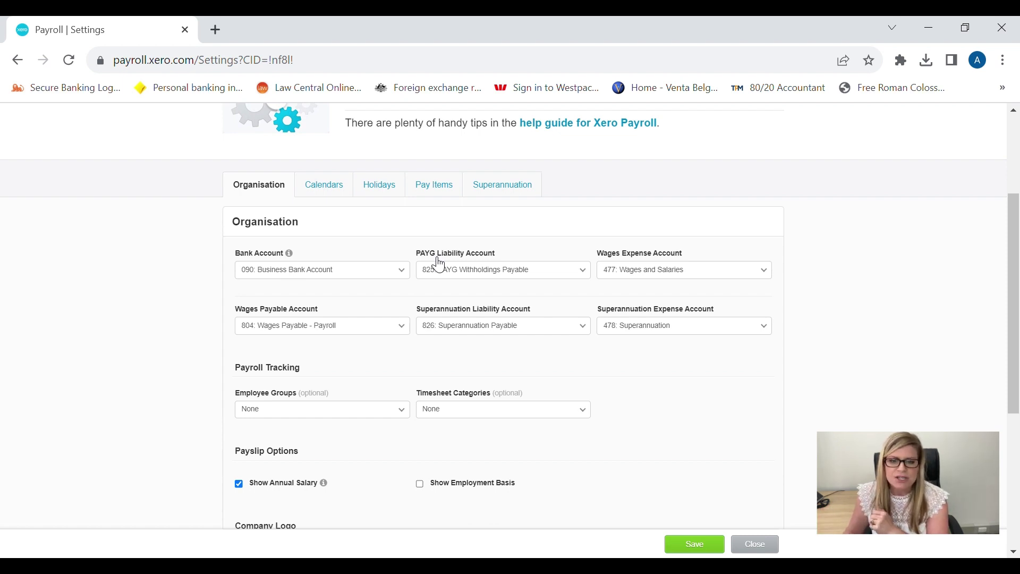
left_click(408, 278)
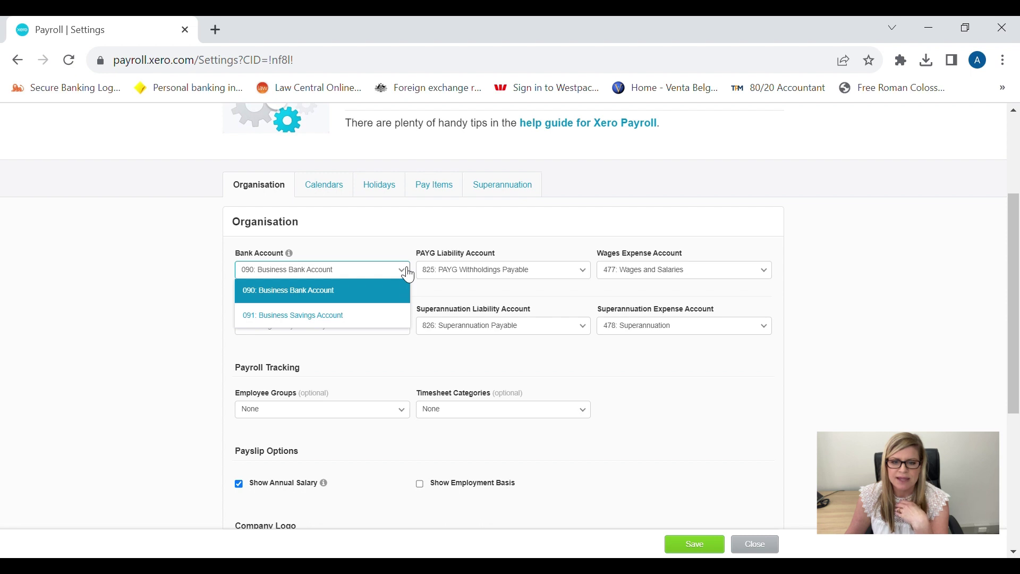
left_click(391, 291)
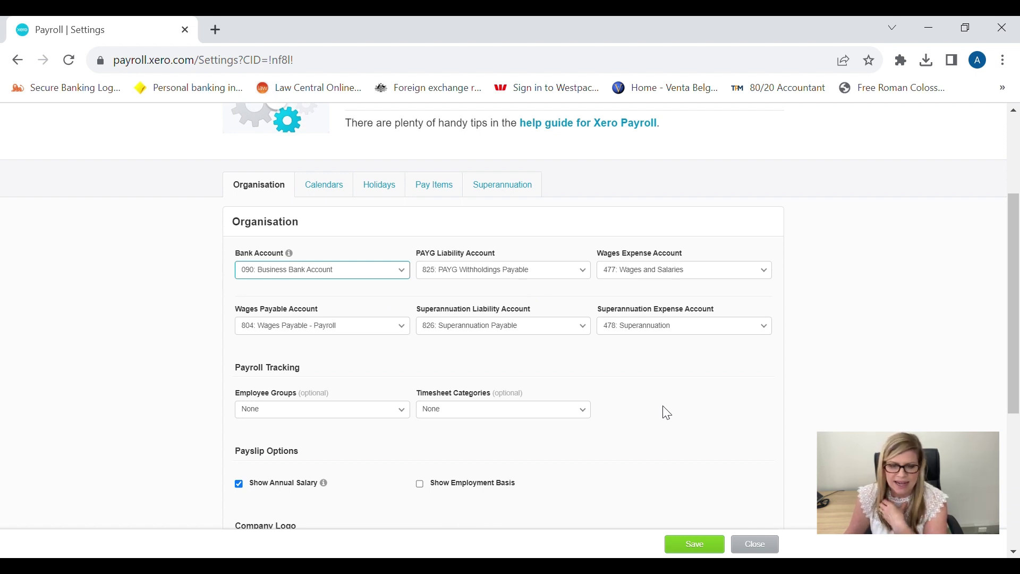
Step: Select None for both Employee Groups and Timesheet Categories in payroll tracking, and view the payslip and company logo options
scroll(555, 405, "down", 2)
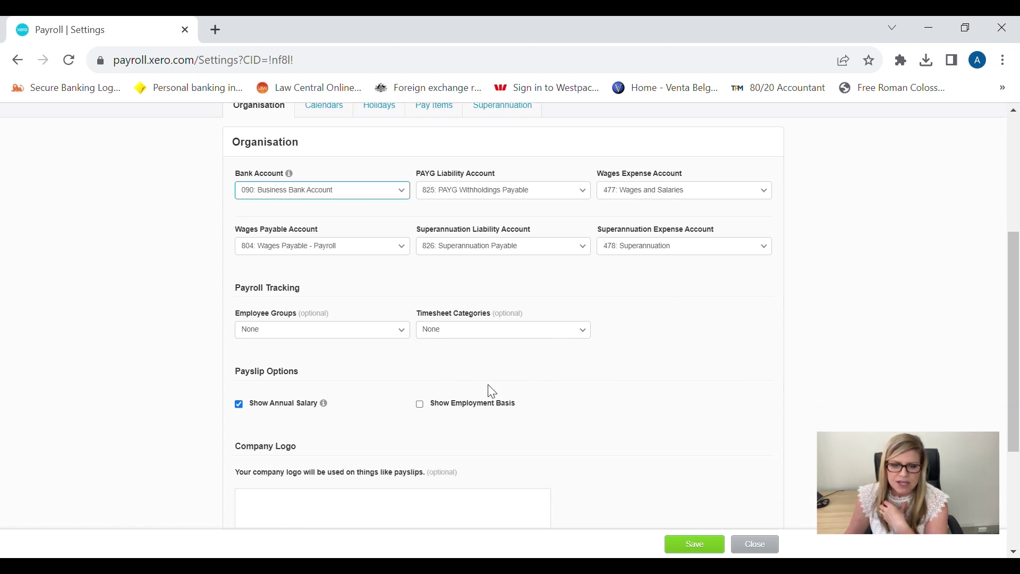
left_click(403, 330)
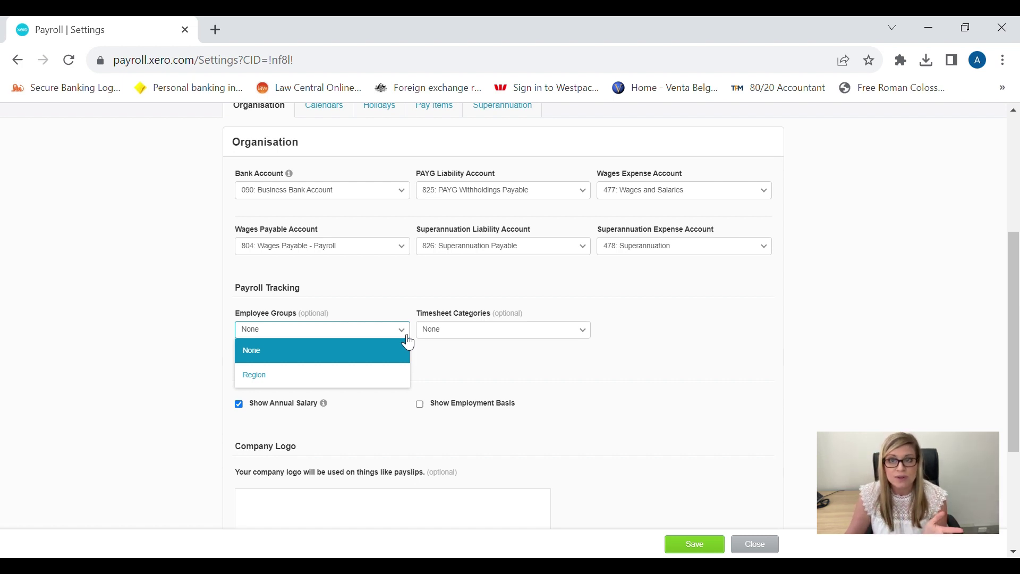
left_click(354, 357)
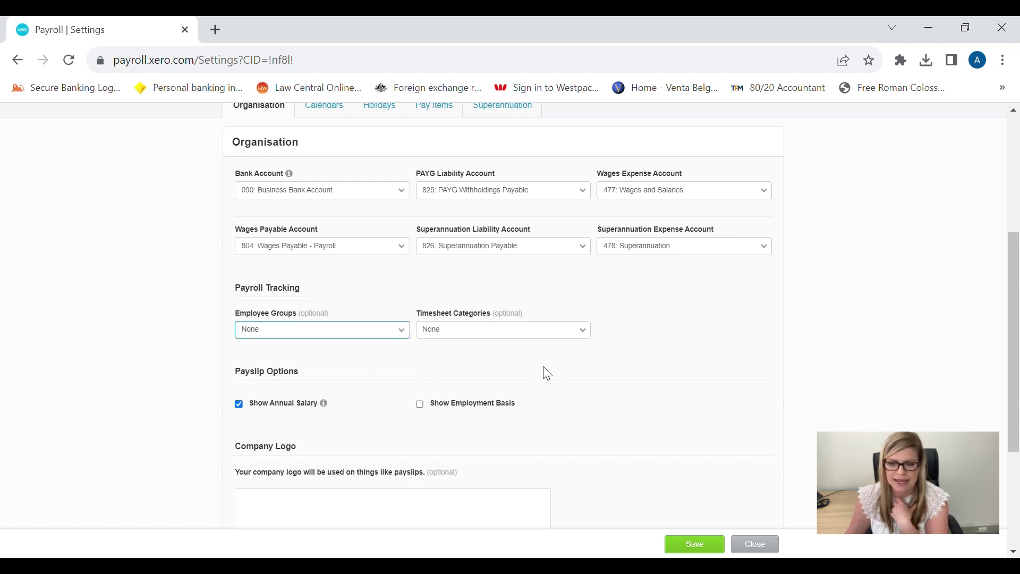
left_click(586, 334)
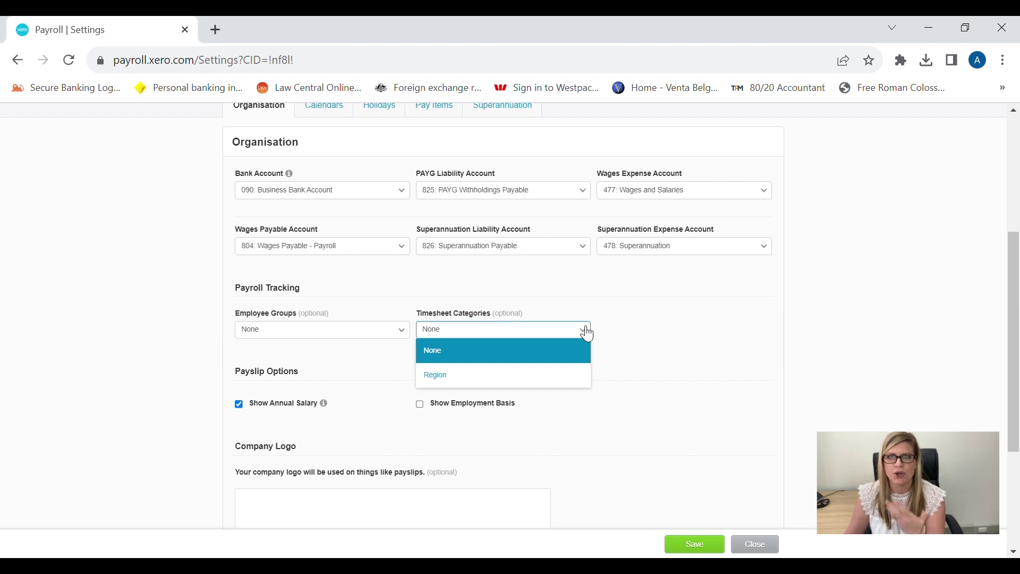
left_click(576, 353)
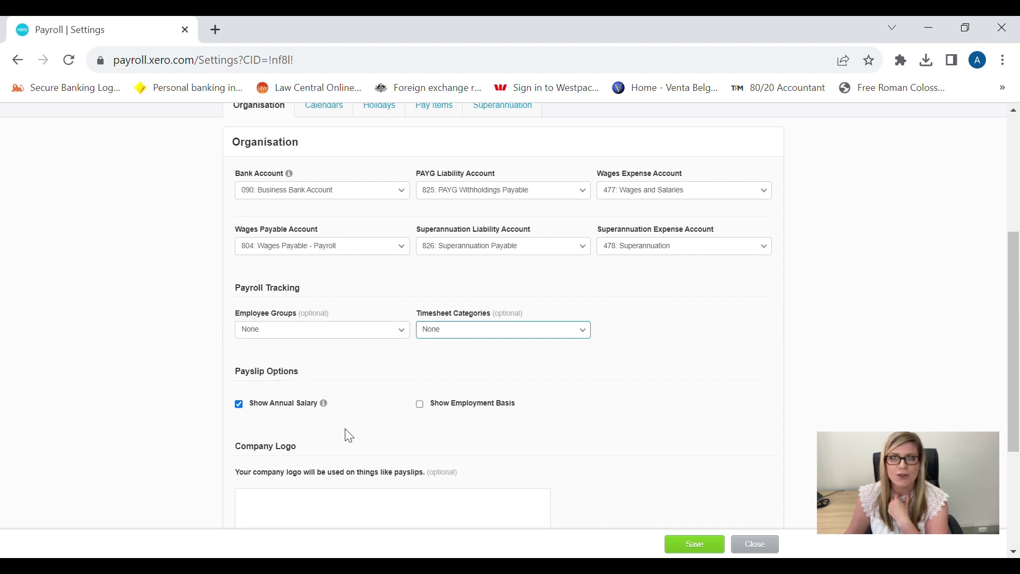
scroll(362, 426, "down", 3)
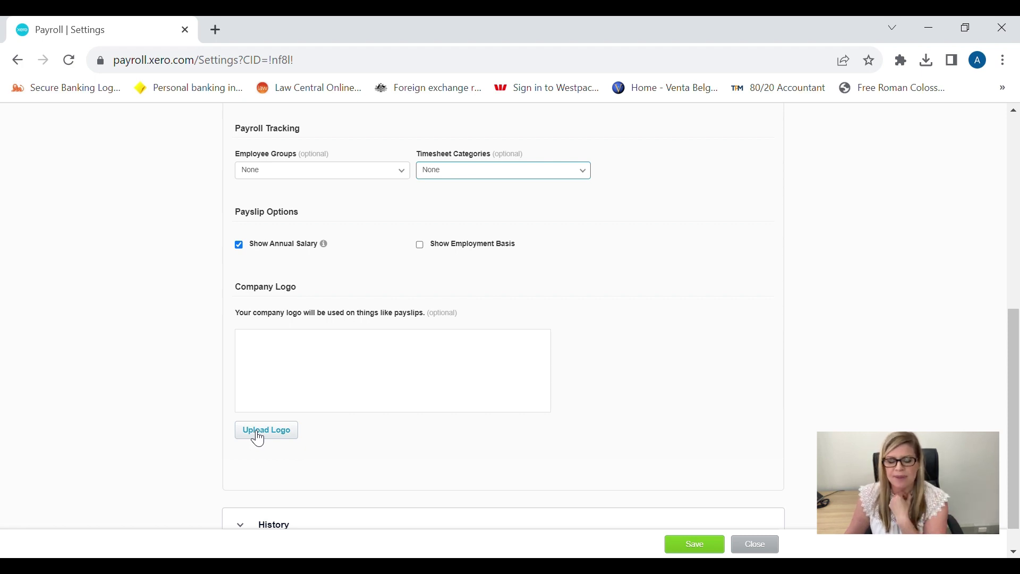
Step: Start a new pay calendar in the payroll calendar settings with a Monthly pay period
scroll(353, 419, "up", 5)
scroll(356, 420, "up", 1)
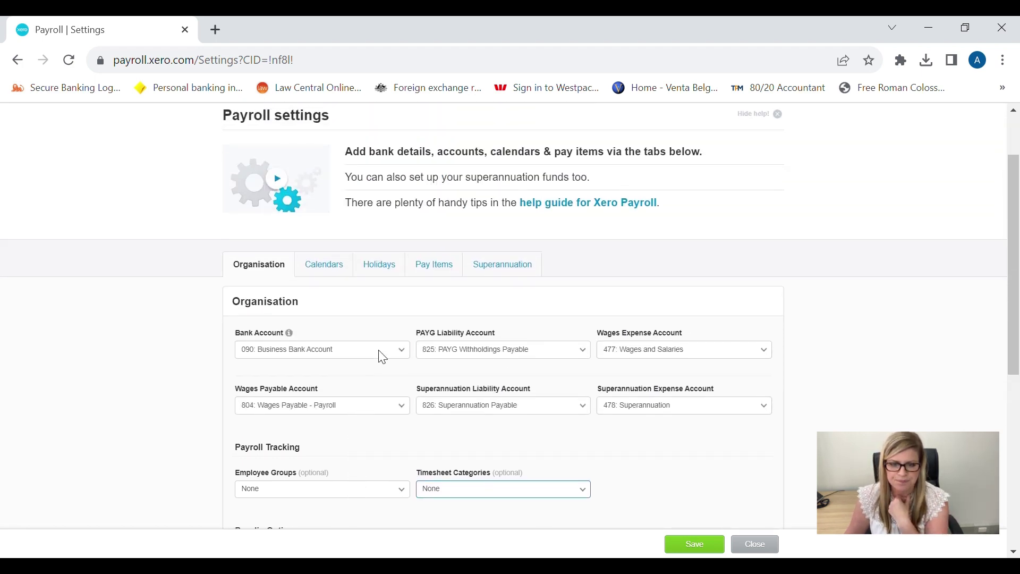
left_click(332, 266)
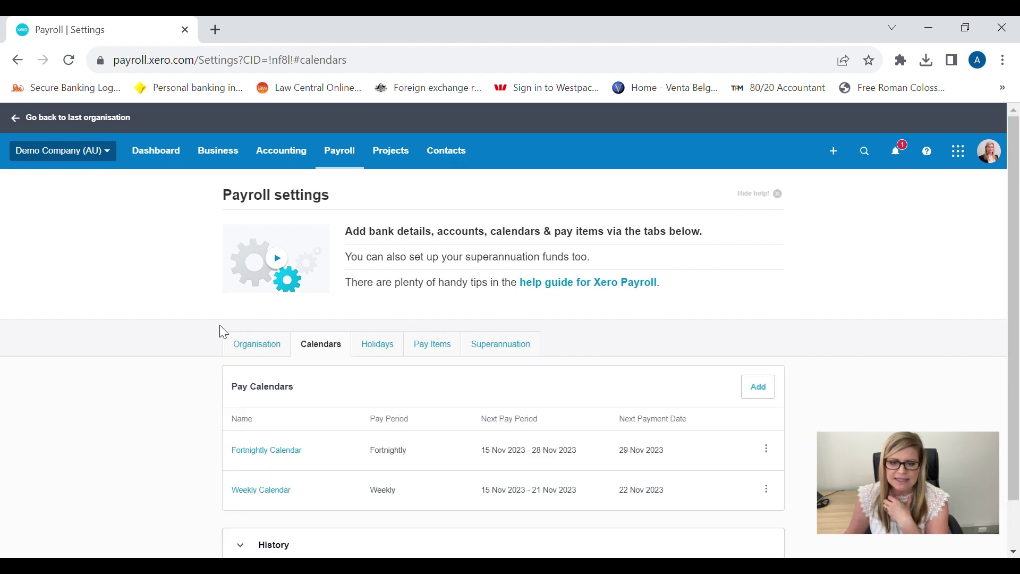
scroll(224, 332, "down", 1)
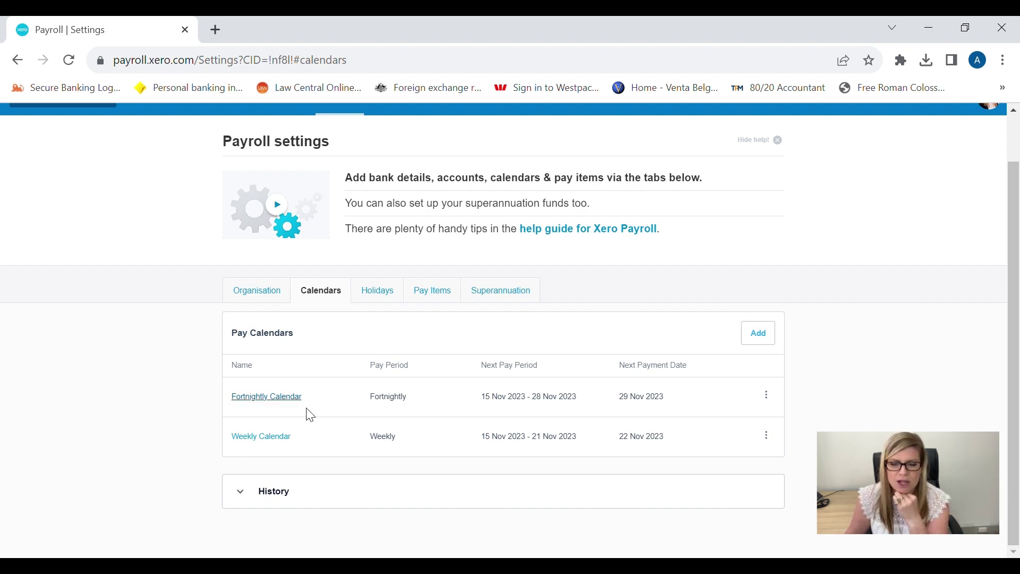
left_click(770, 337)
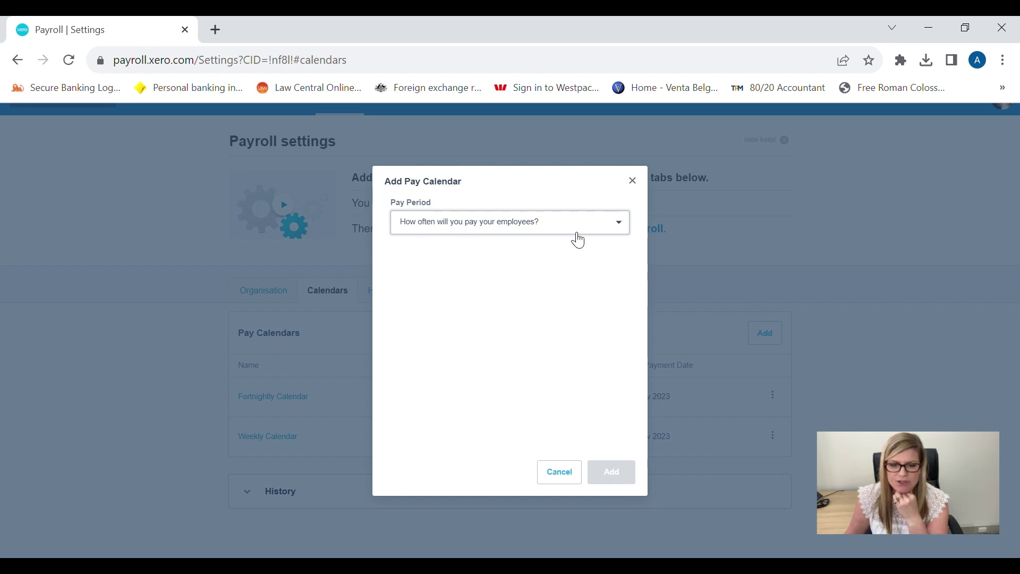
left_click(457, 295)
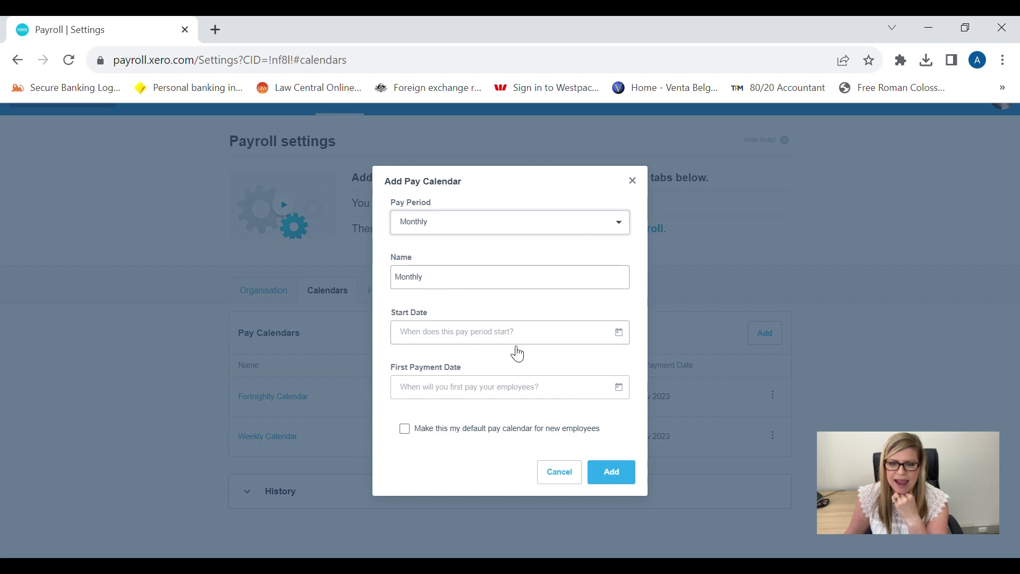
Step: Set the monthly calendar's start date and first payment date to Nov 15, 2023, and add the calendar
left_click(599, 337)
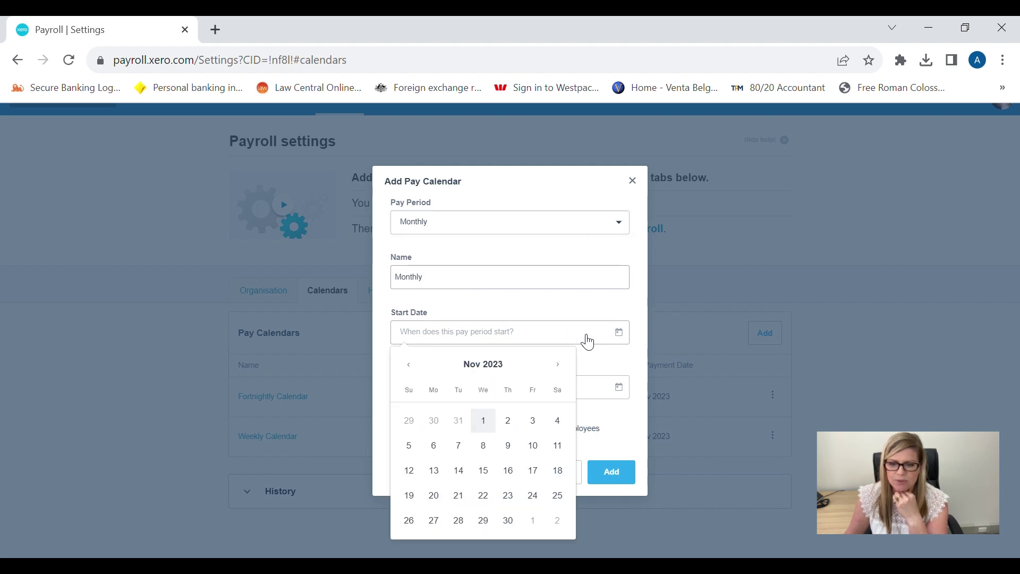
left_click(485, 471)
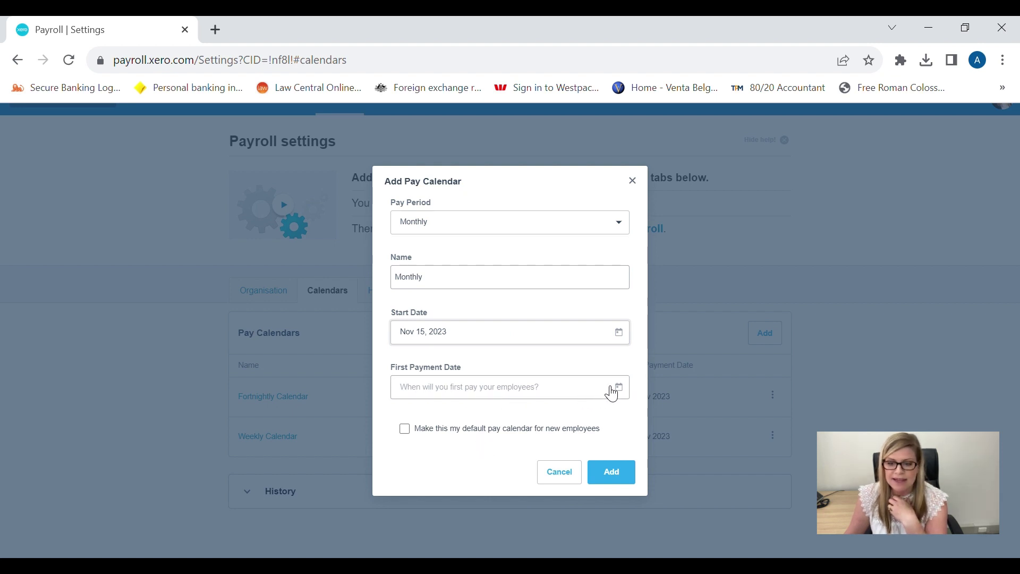
left_click(592, 390)
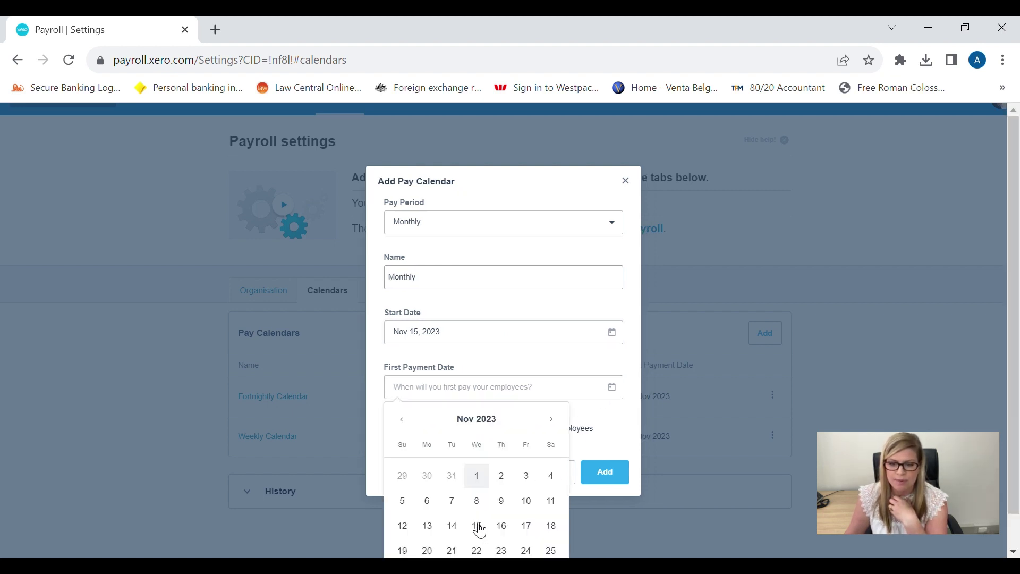
left_click(476, 527)
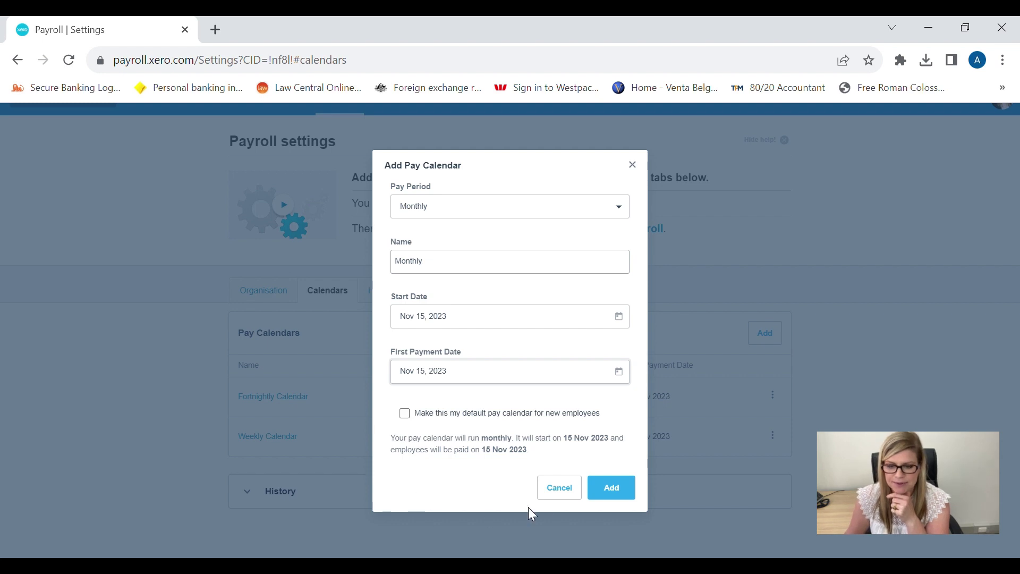
left_click(610, 496)
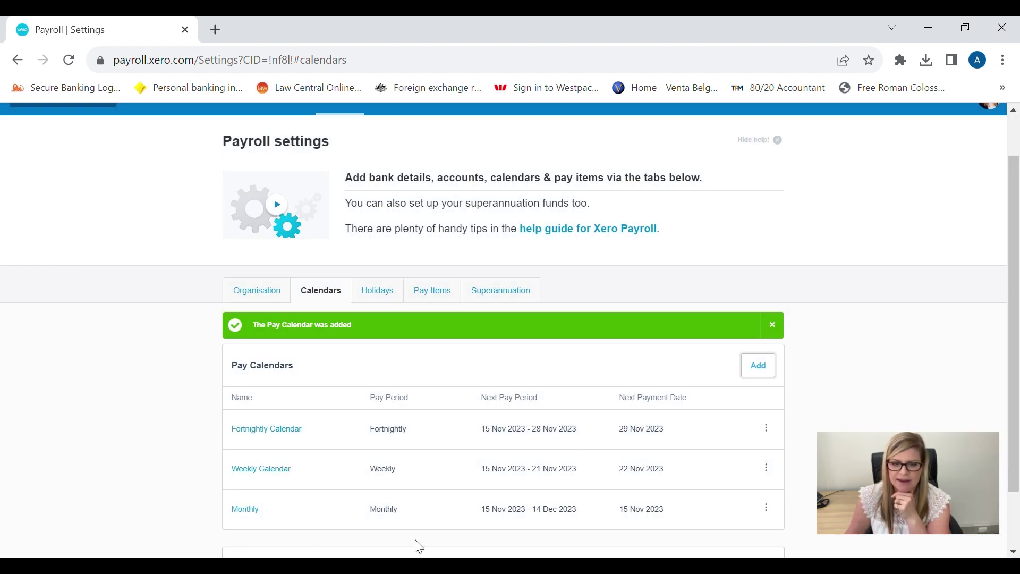
scroll(506, 444, "down", 1)
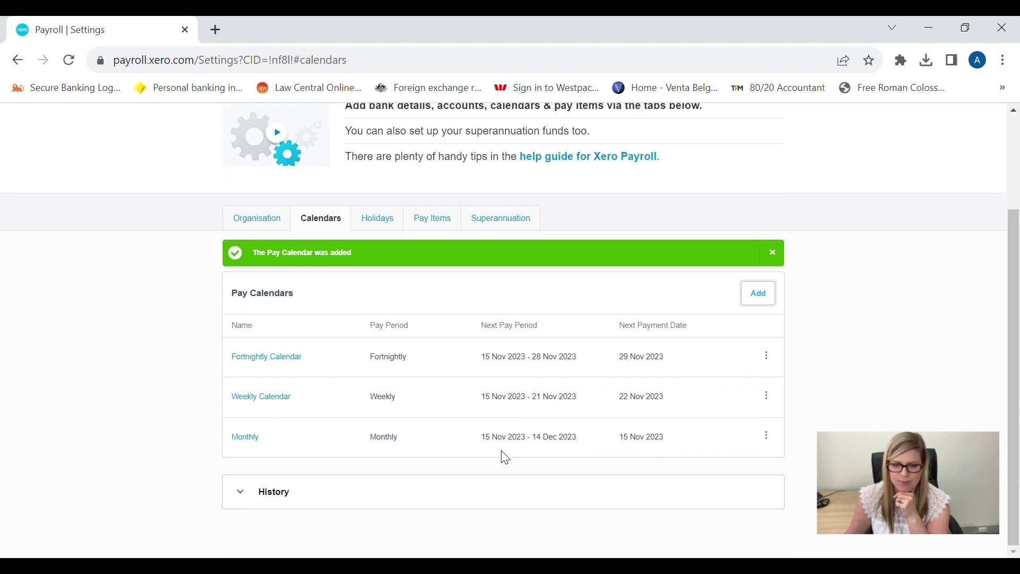
Step: Open the payroll holidays and filter the list to the Western Australia group to examine its public holidays
left_click(382, 222)
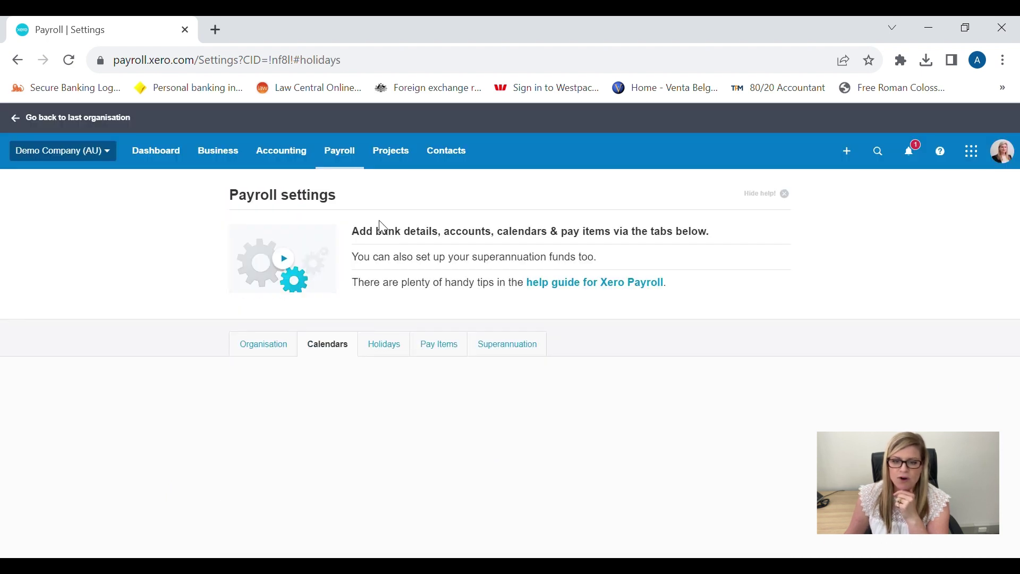
scroll(611, 346, "down", 4)
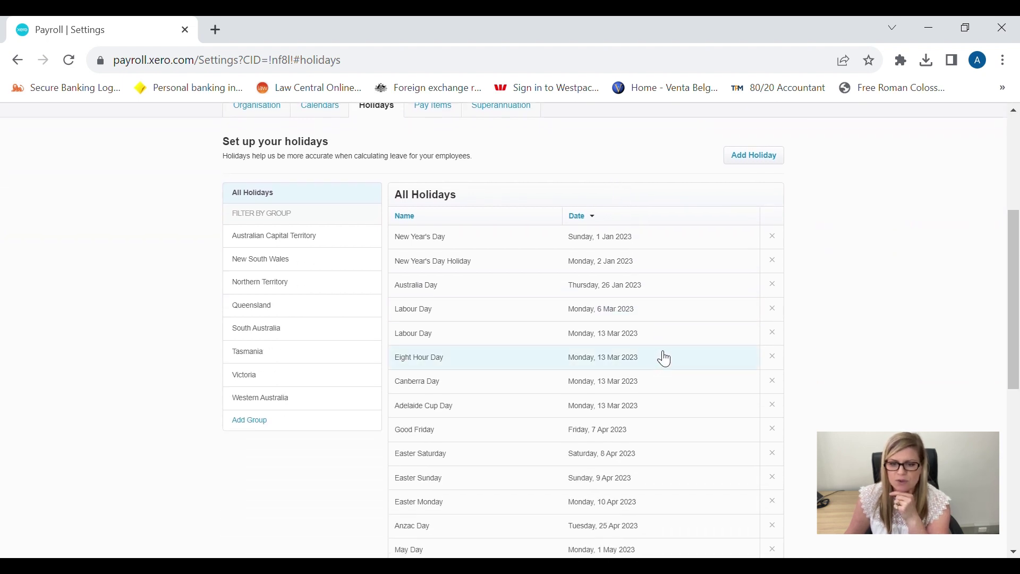
scroll(662, 355, "down", 1)
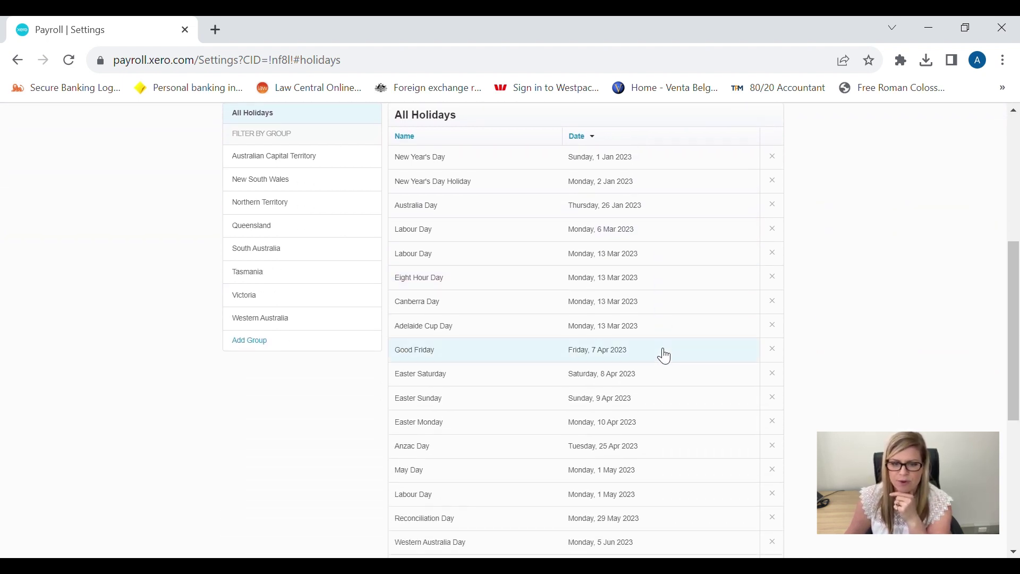
left_click(259, 319)
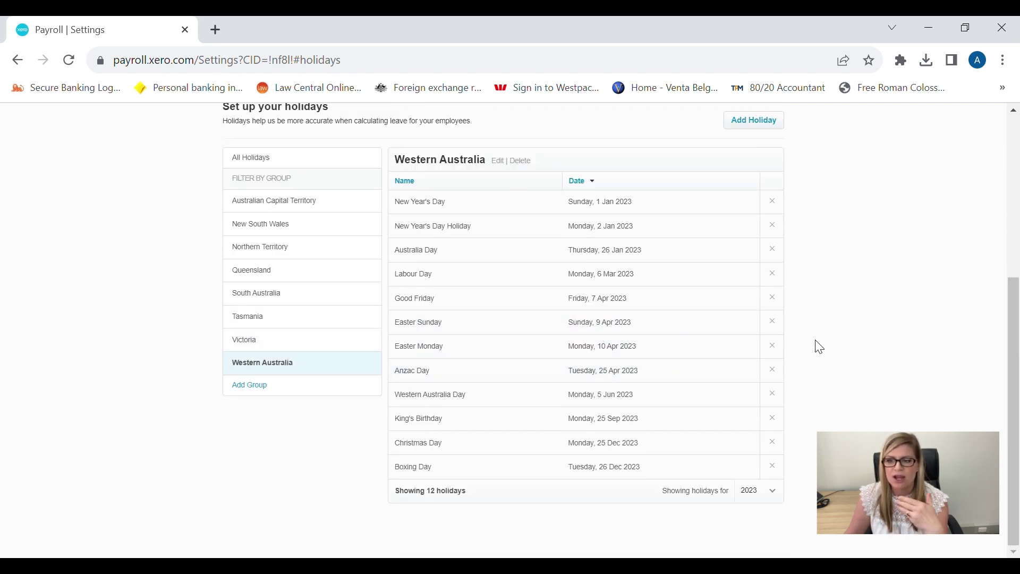
scroll(819, 346, "up", 2)
scroll(818, 346, "down", 2)
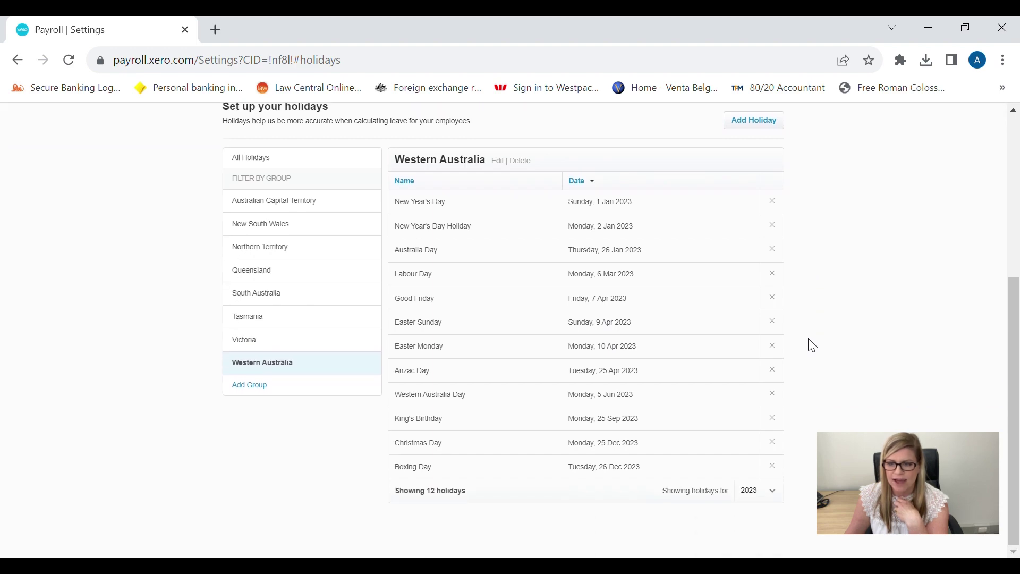
Step: Review the earnings and deductions pay items in the payroll settings
scroll(813, 346, "up", 5)
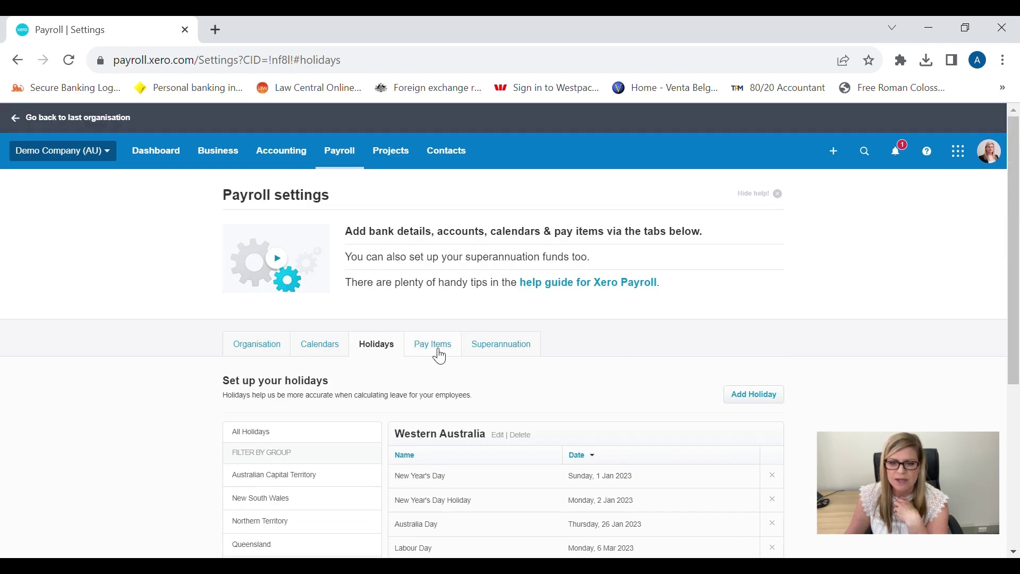
left_click(439, 350)
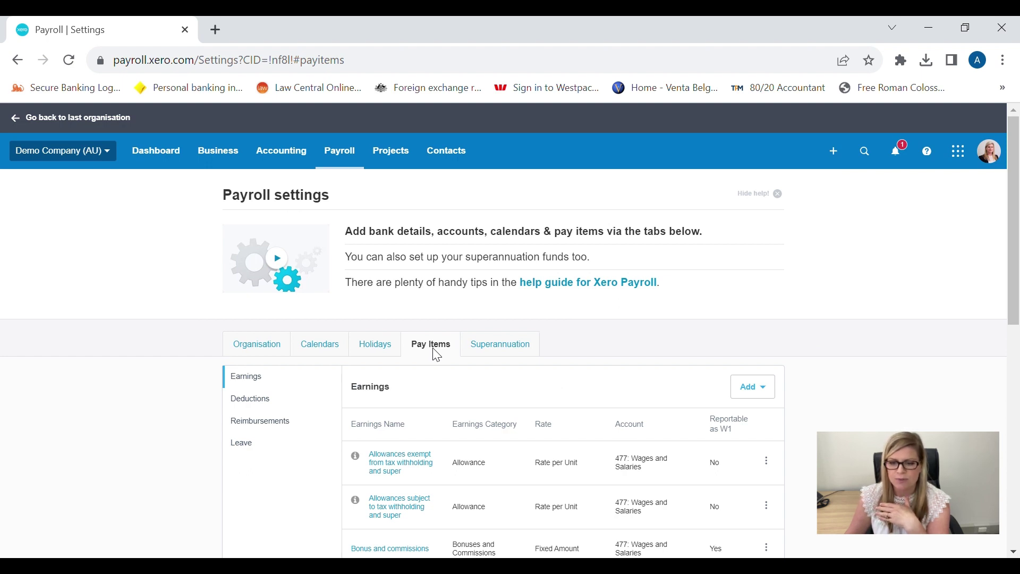
scroll(436, 355, "down", 5)
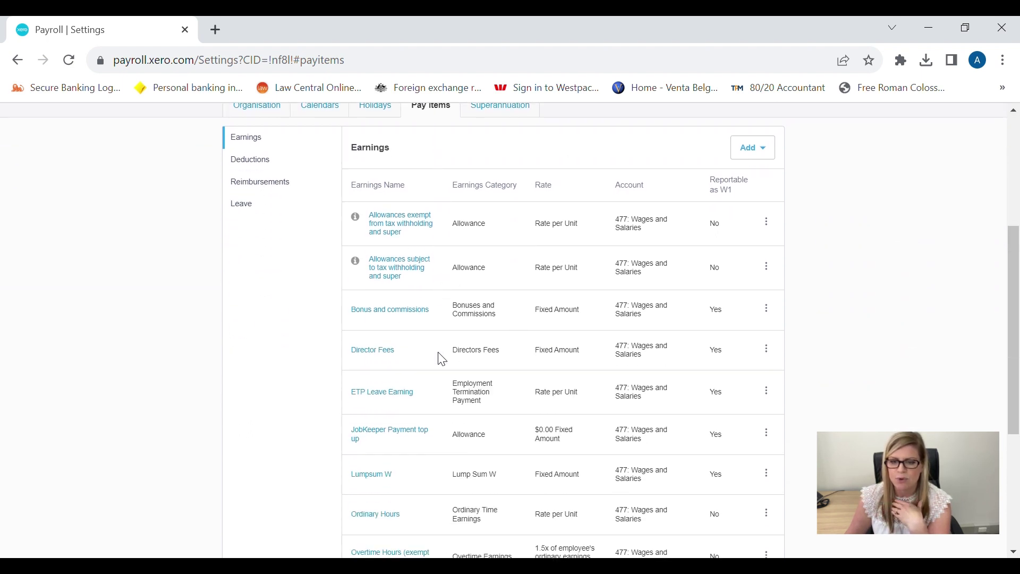
left_click(295, 162)
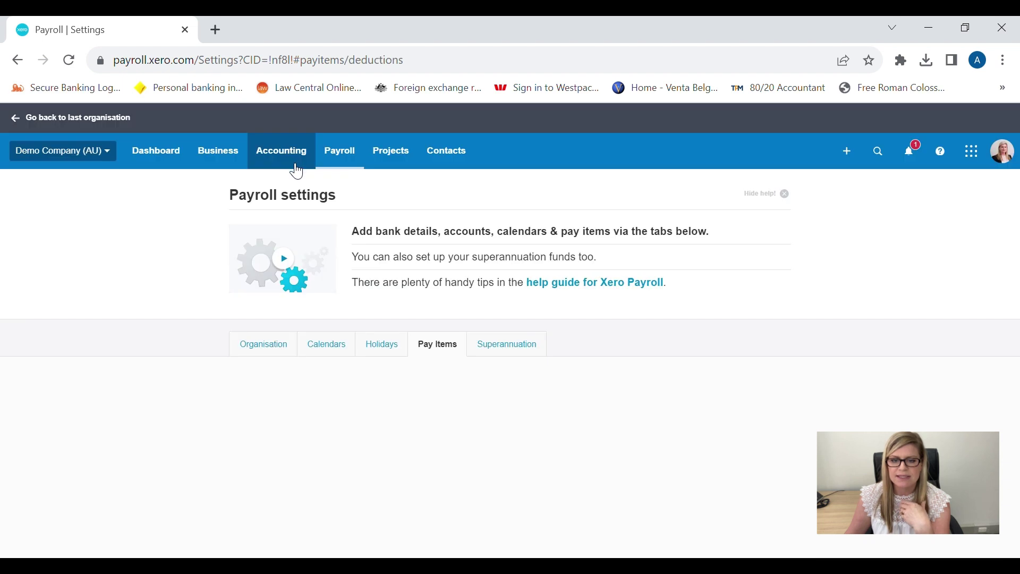
scroll(446, 348, "down", 3)
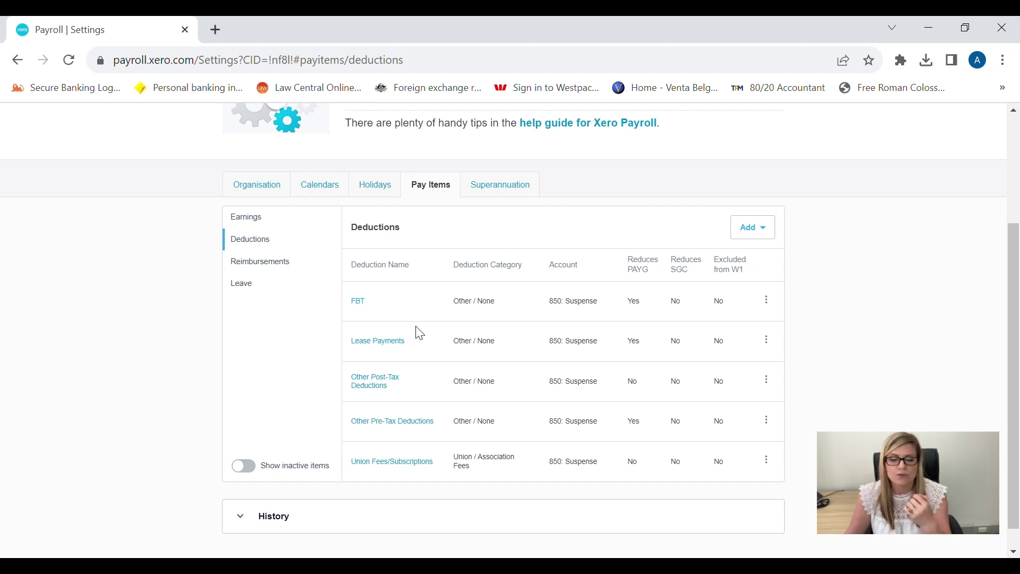
Step: Examine the leave pay items, including their categories, units and normal entitlements
left_click(267, 290)
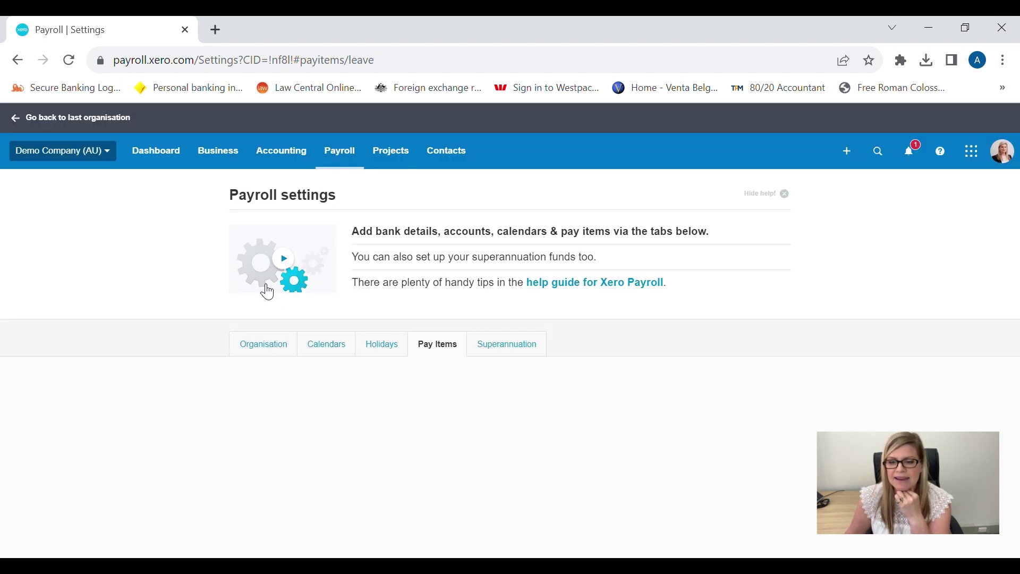
scroll(407, 374, "down", 3)
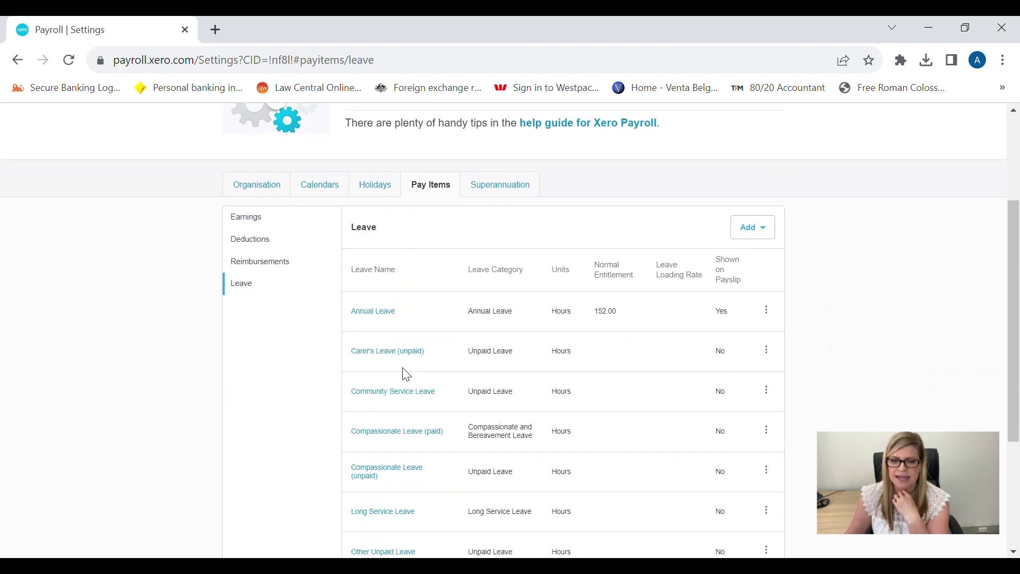
scroll(407, 375, "down", 4)
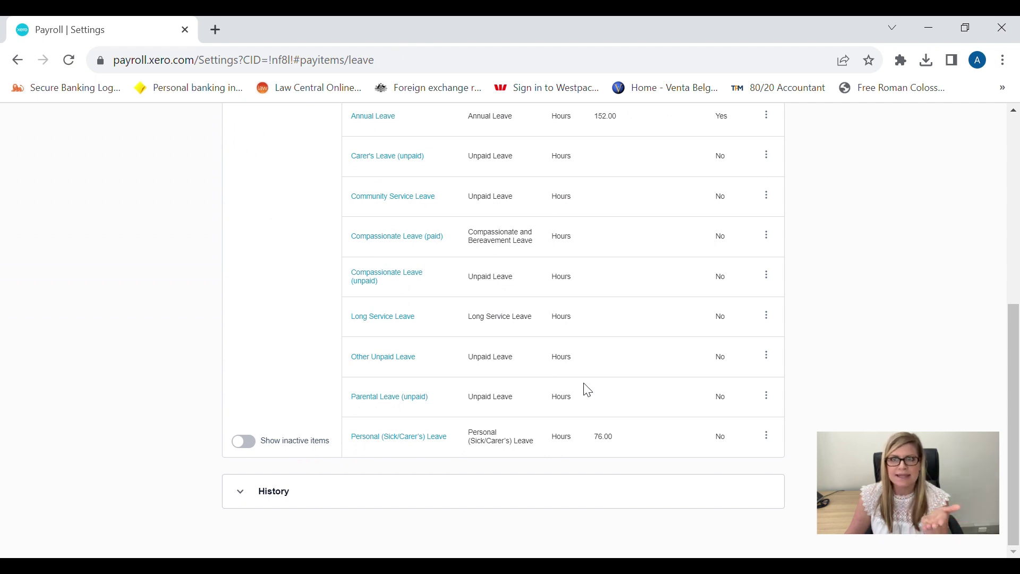
Step: Examine which types of leave can be added to the leave pay items, without adding one
scroll(601, 383, "up", 4)
scroll(605, 382, "up", 1)
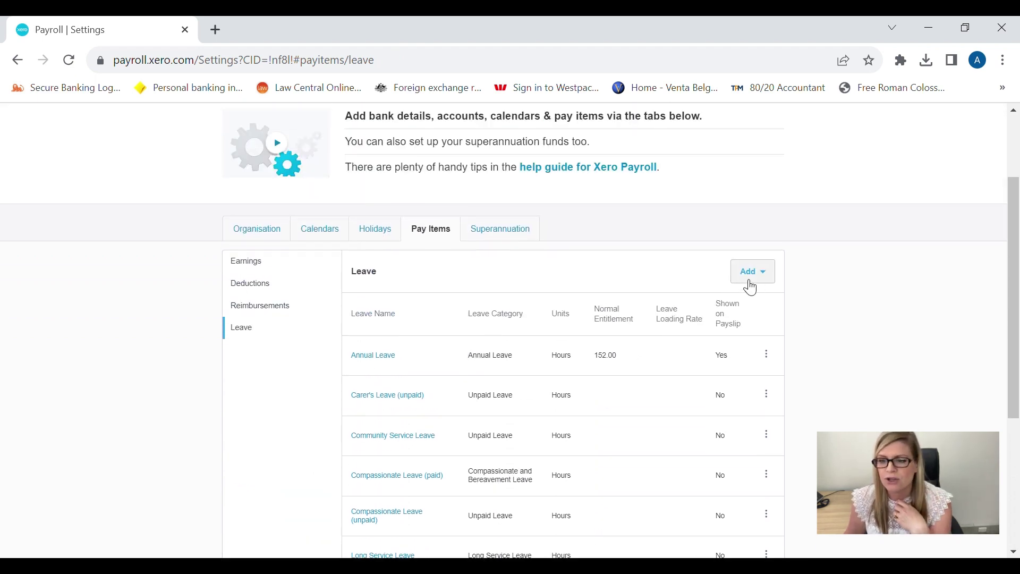
left_click(752, 275)
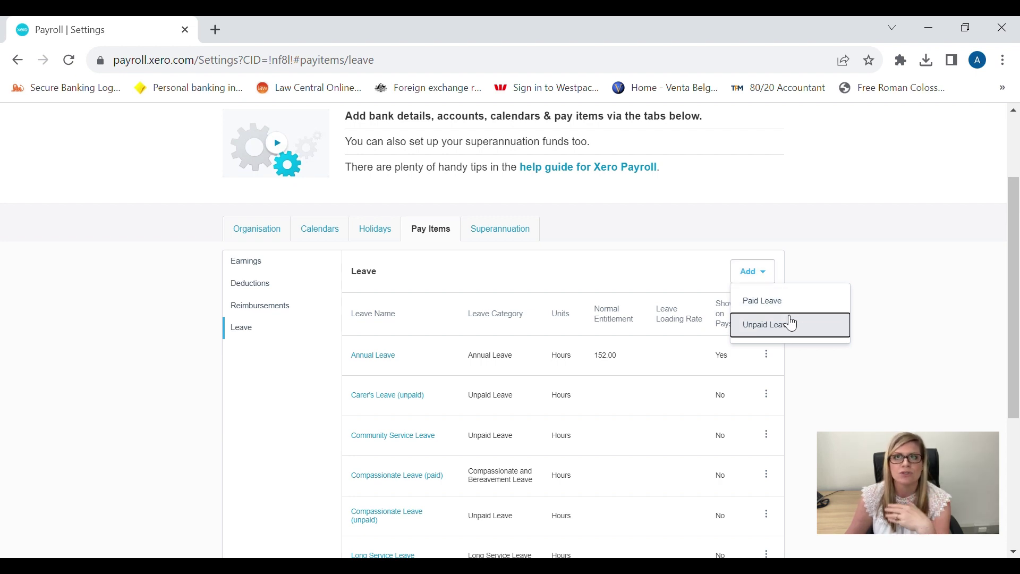
left_click(771, 272)
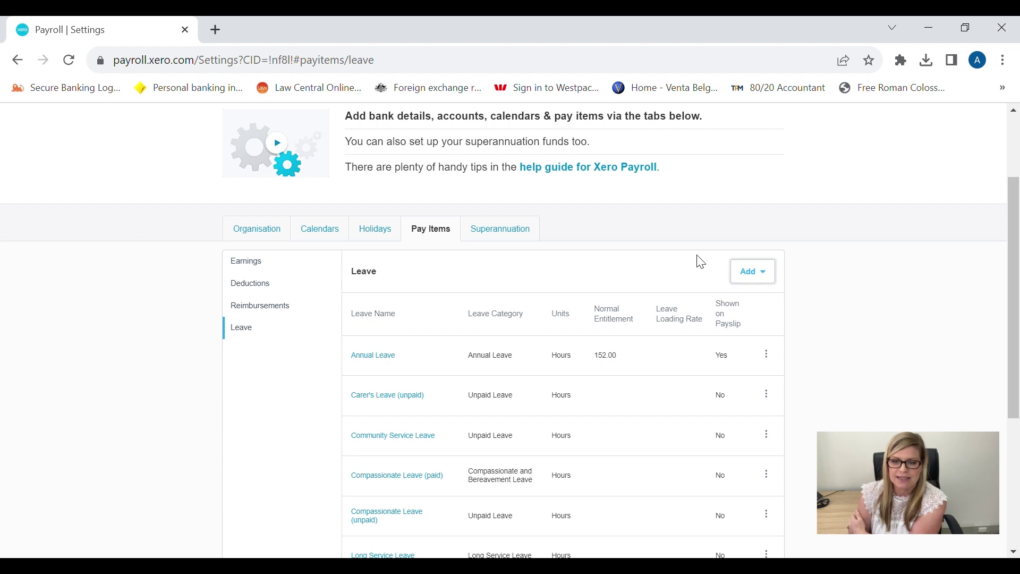
Step: Add AustralianSuper to the superannuation settings as a Regulated Superannuation Fund, leaving the optional employer number blank
left_click(510, 233)
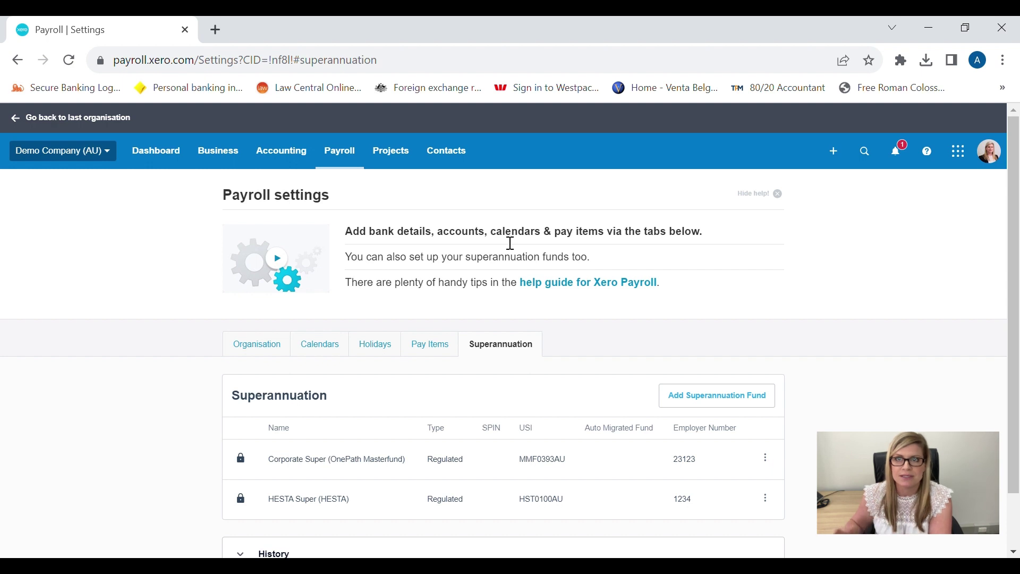
scroll(558, 298, "down", 1)
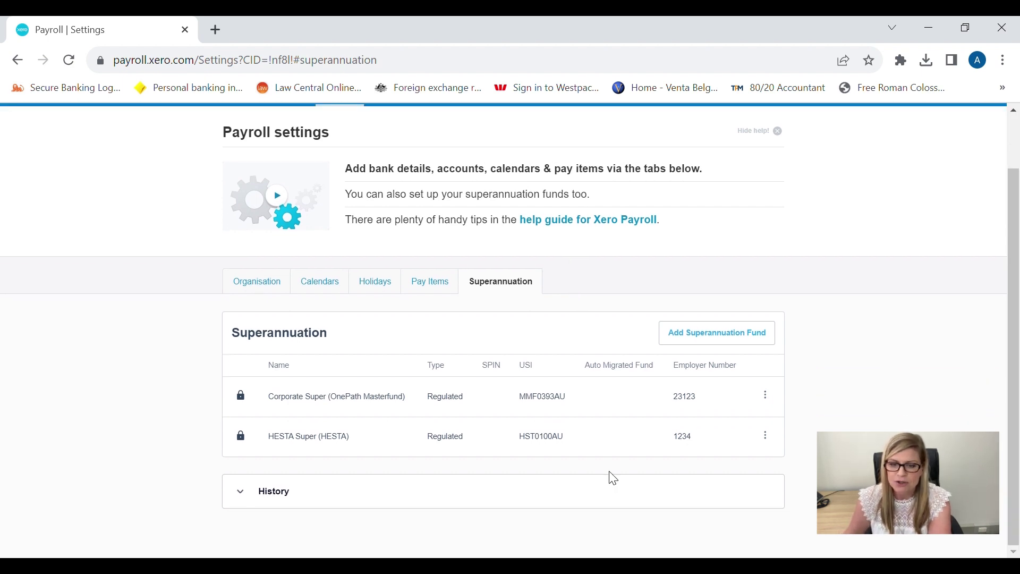
left_click(722, 339)
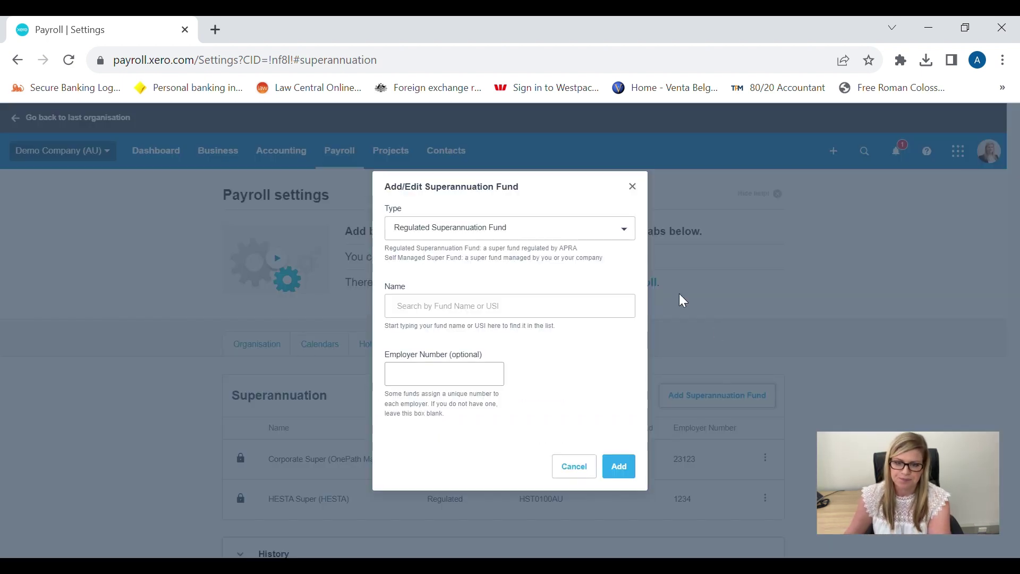
left_click(624, 236)
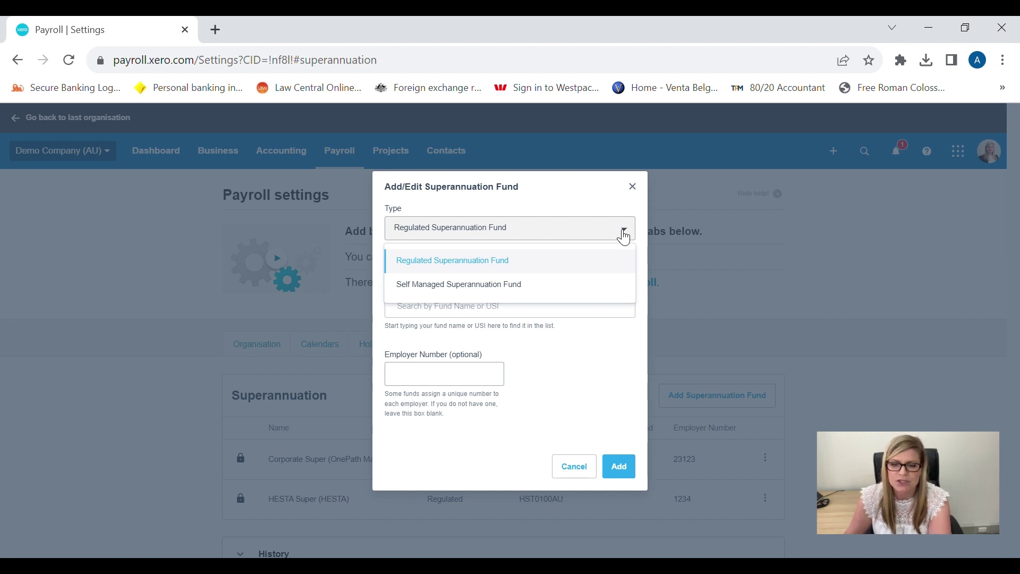
left_click(590, 267)
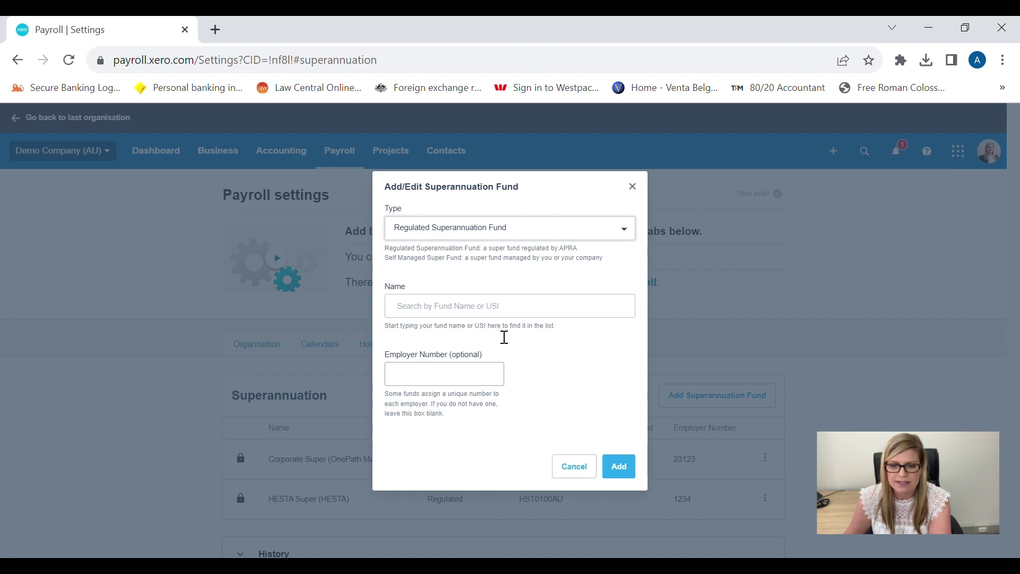
left_click(504, 317)
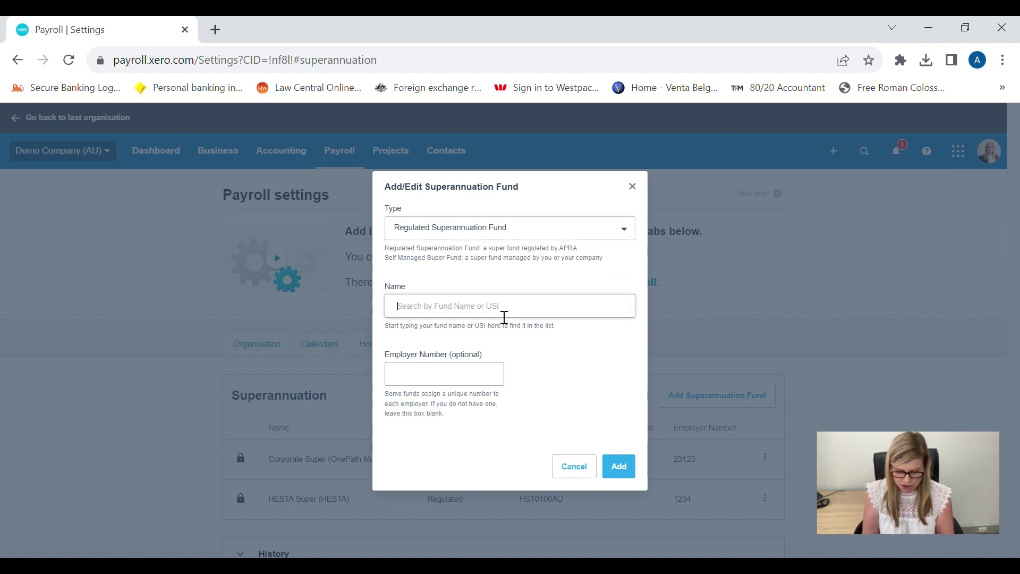
type("australian")
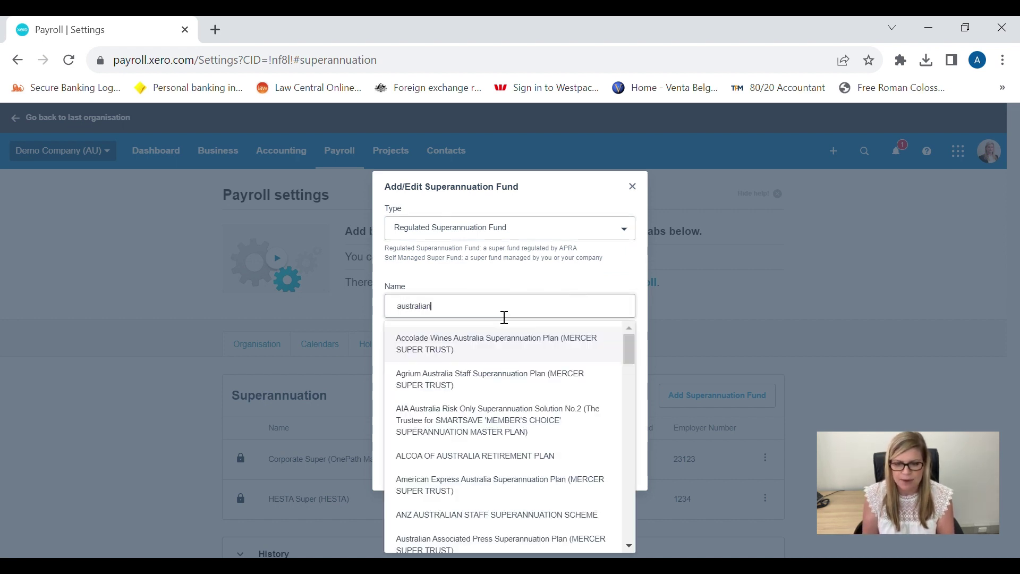
type("sup")
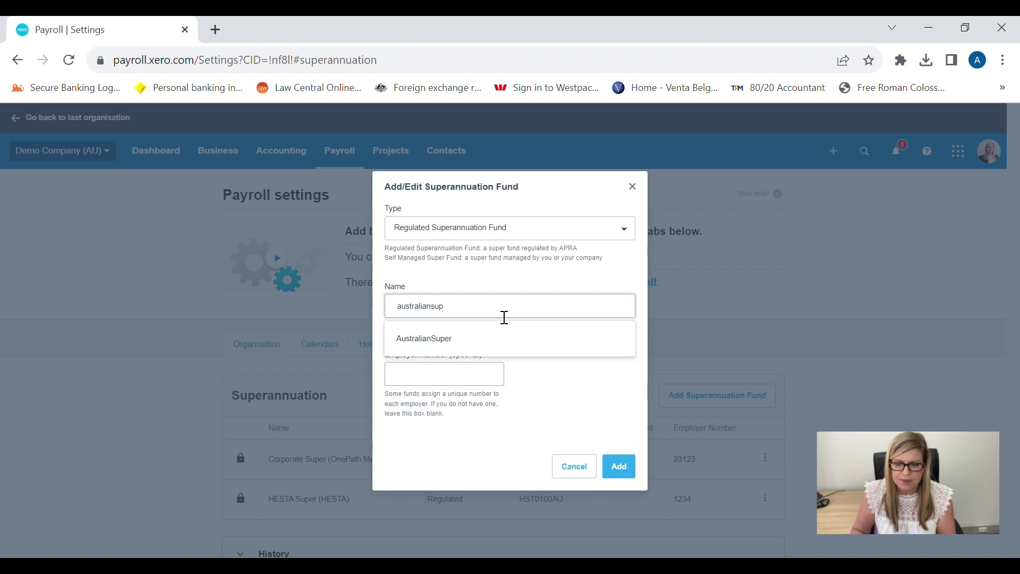
left_click(468, 341)
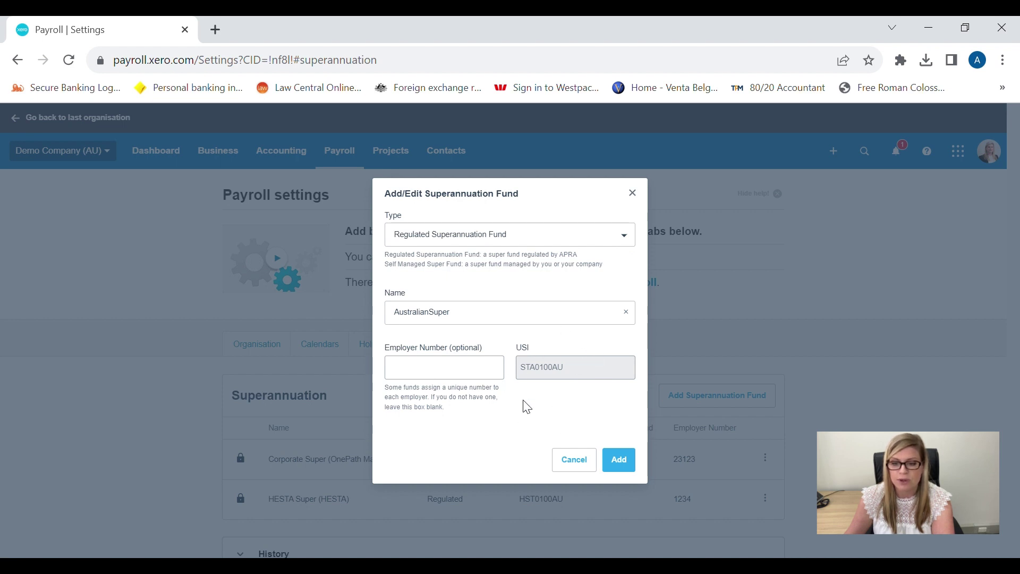
left_click(631, 471)
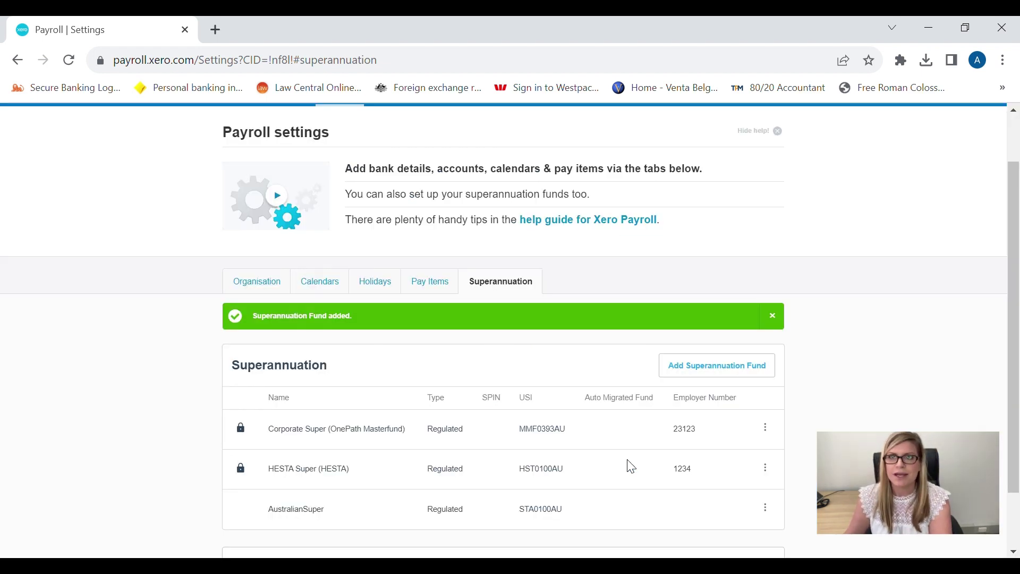
scroll(616, 388, "down", 2)
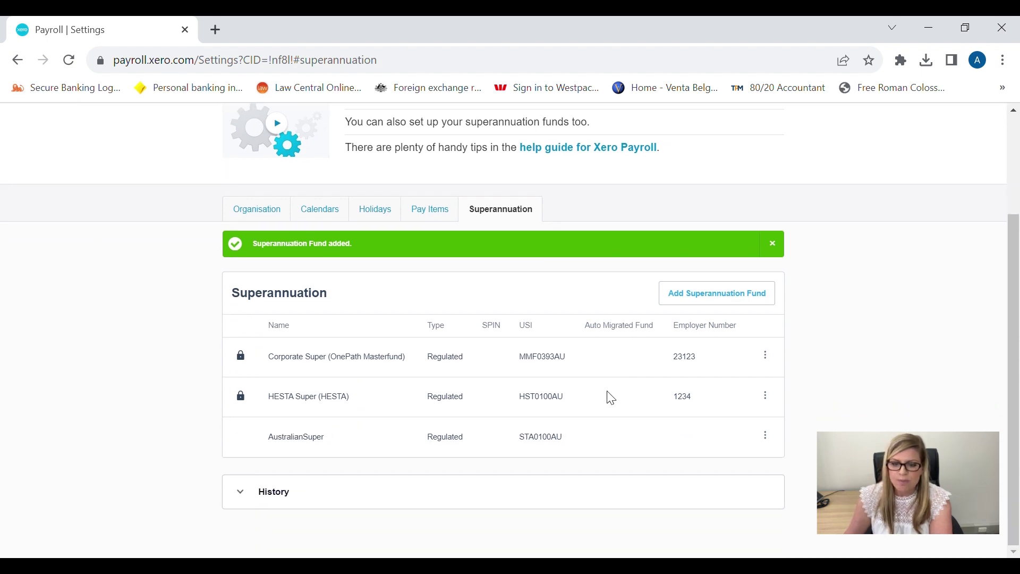
Step: Go to Single Touch Payroll and open its STP settings at the ATO connection
scroll(612, 398, "up", 3)
left_click(344, 165)
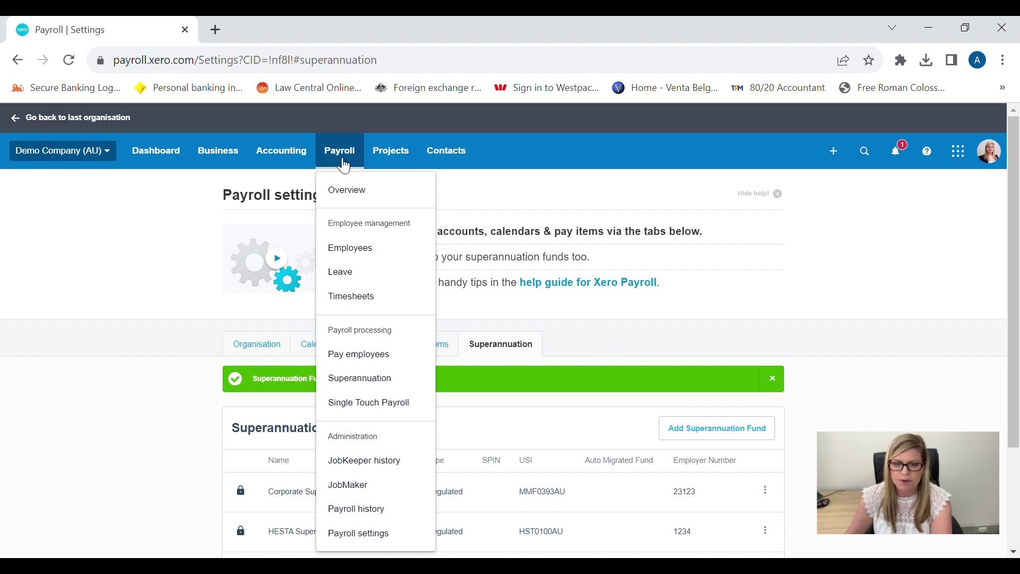
left_click(396, 403)
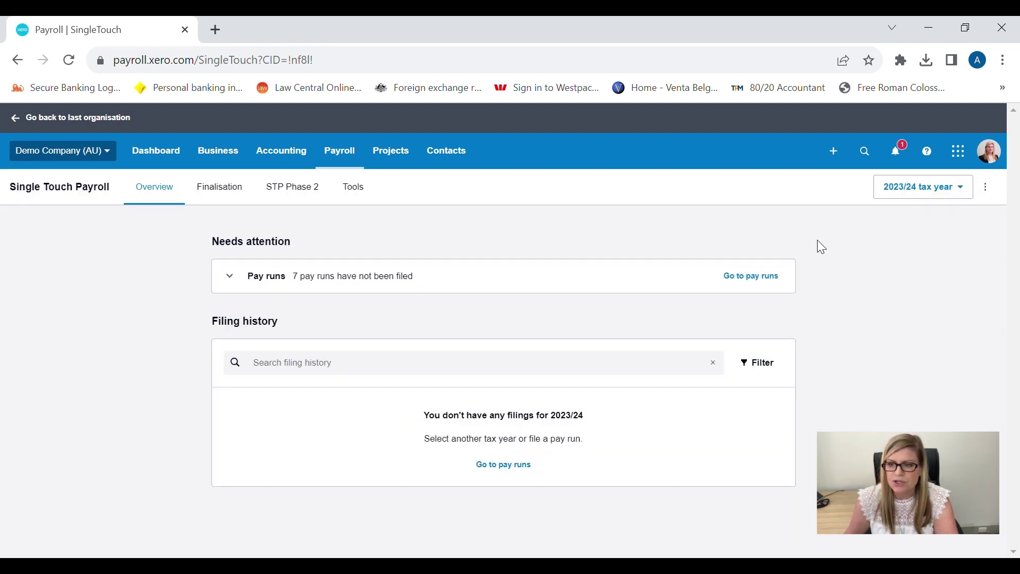
left_click(344, 159)
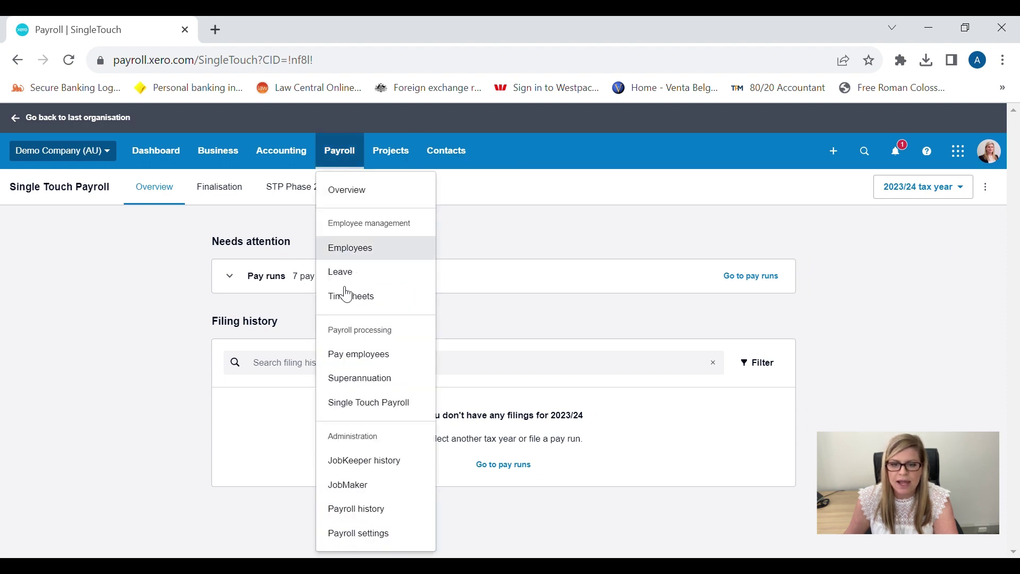
left_click(925, 264)
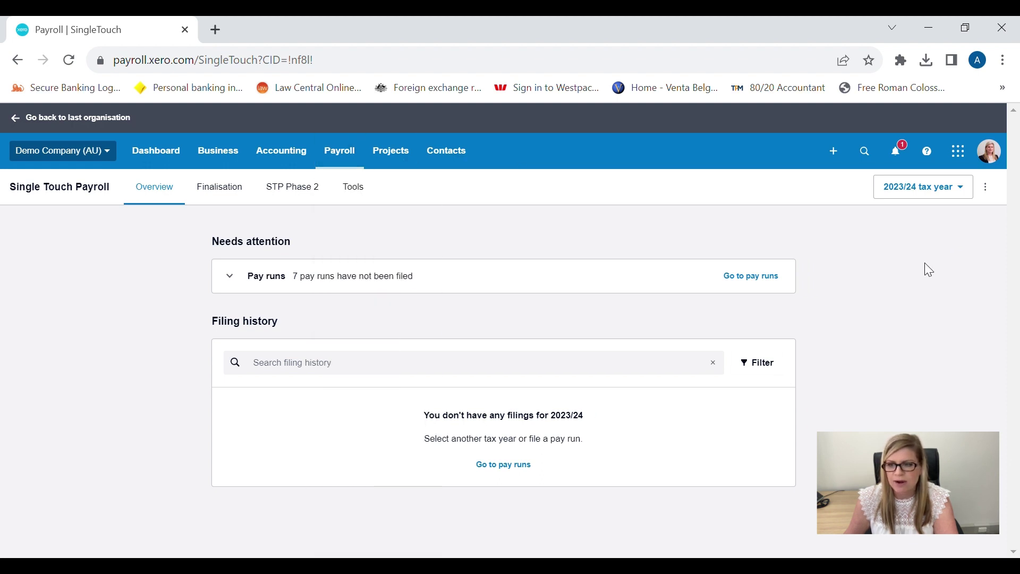
left_click(992, 189)
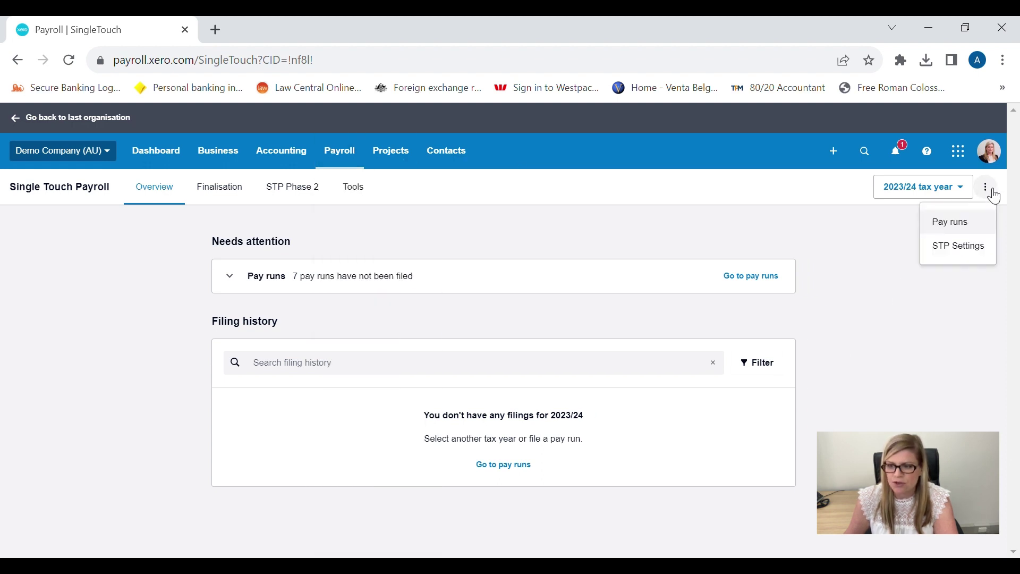
left_click(978, 258)
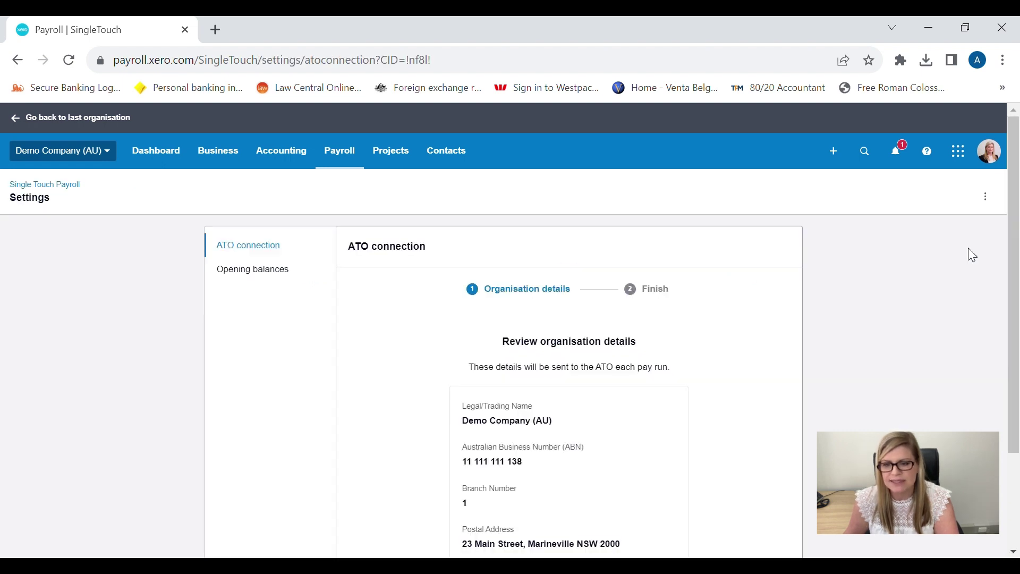
Step: Review the organisation details and the steps for connecting Xero to the ATO, and complete the ATO connection setup
scroll(807, 356, "down", 3)
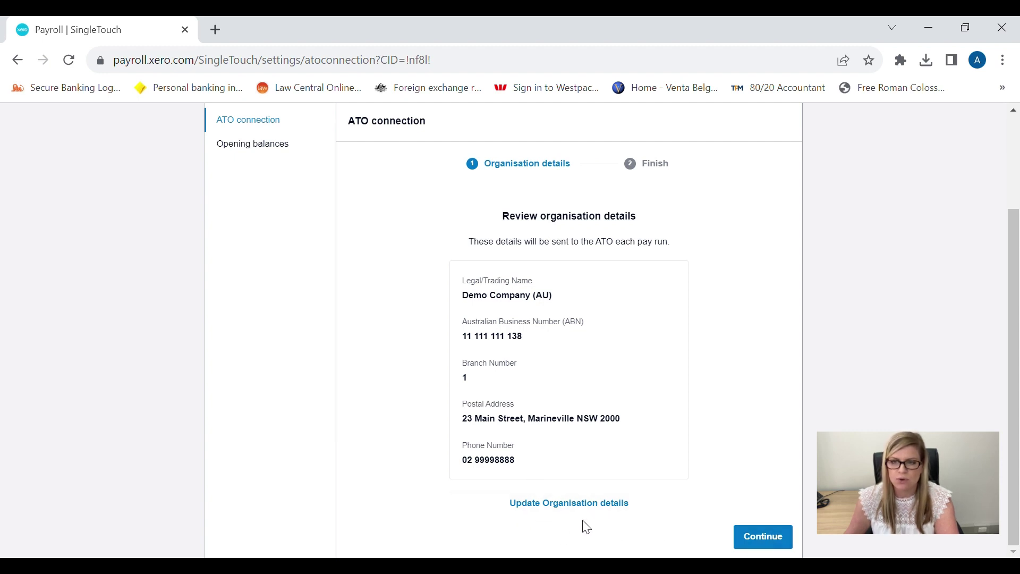
left_click(761, 541)
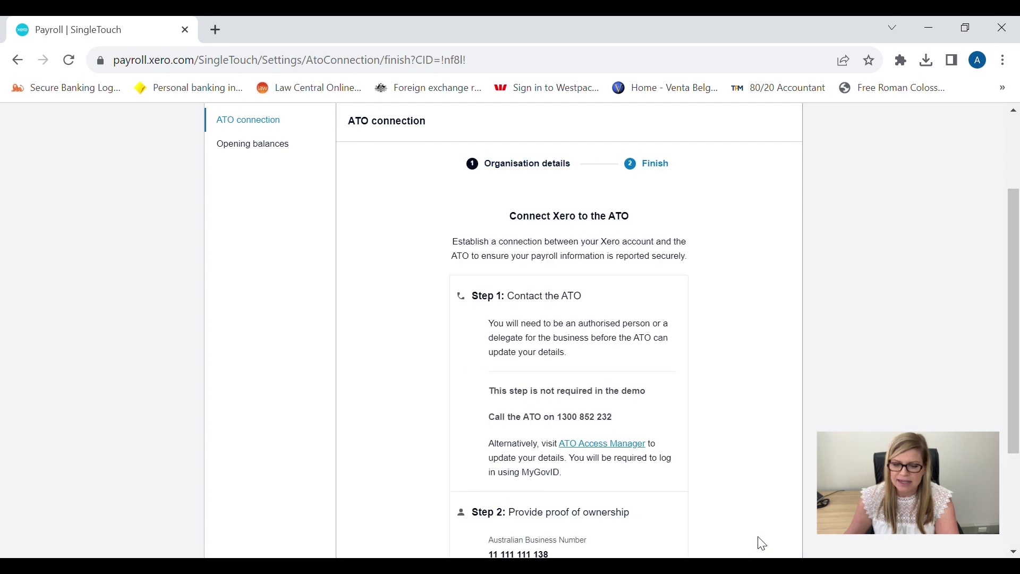
scroll(700, 351, "down", 2)
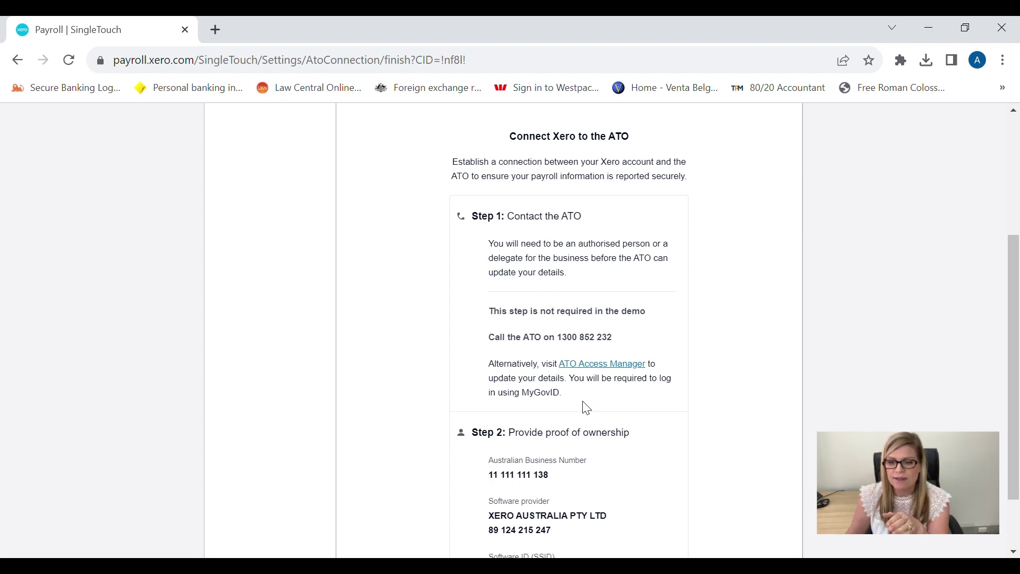
scroll(586, 410, "down", 2)
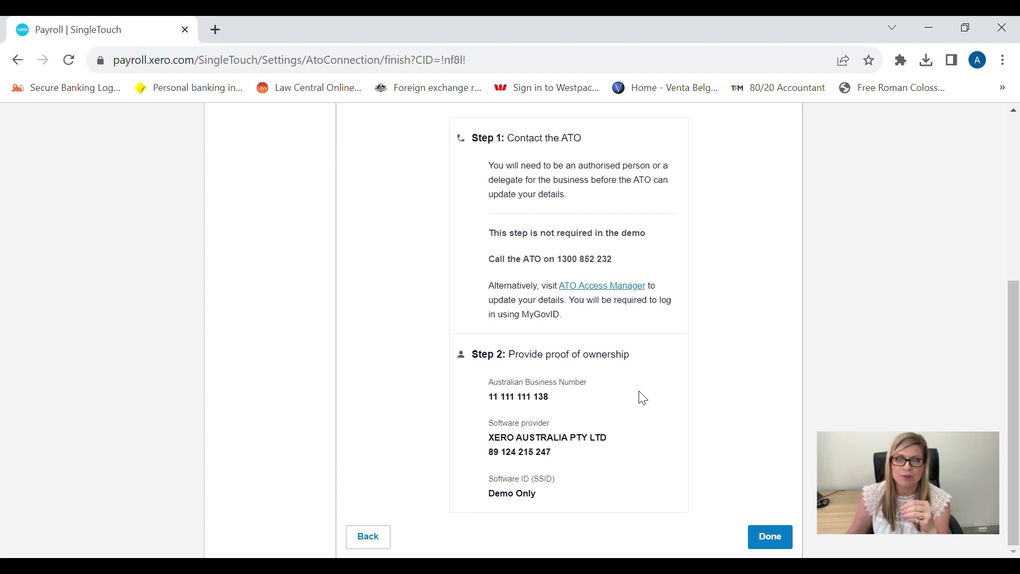
left_click(778, 539)
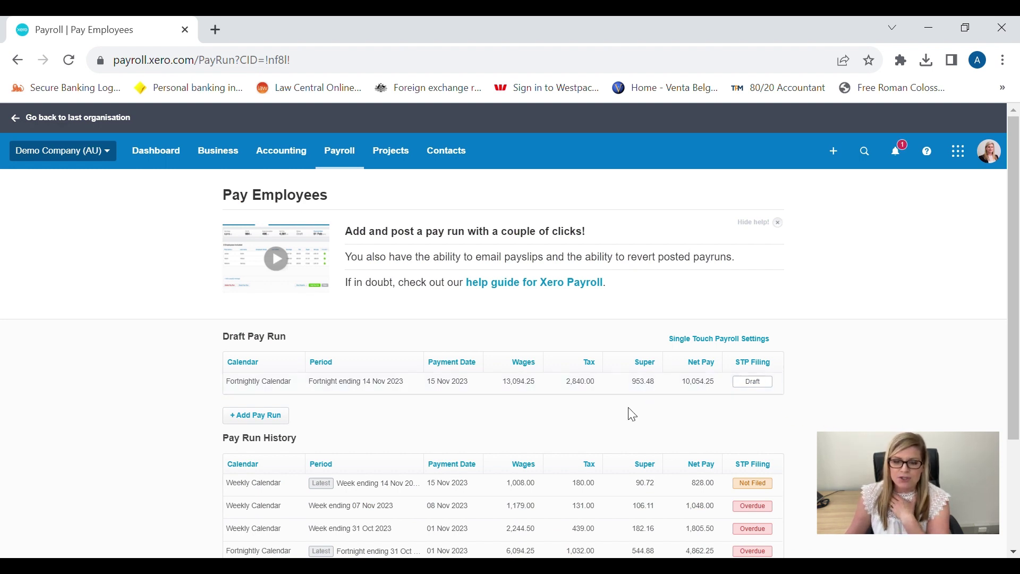
Step: Open the payroll overview and examine its pay runs, leave requests, timesheets and calendar
left_click(342, 153)
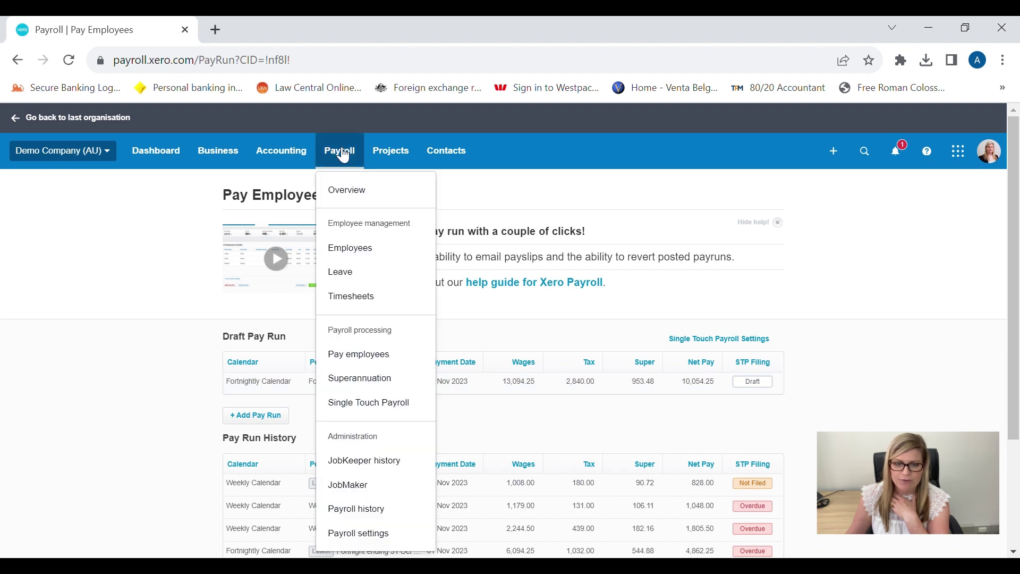
left_click(353, 196)
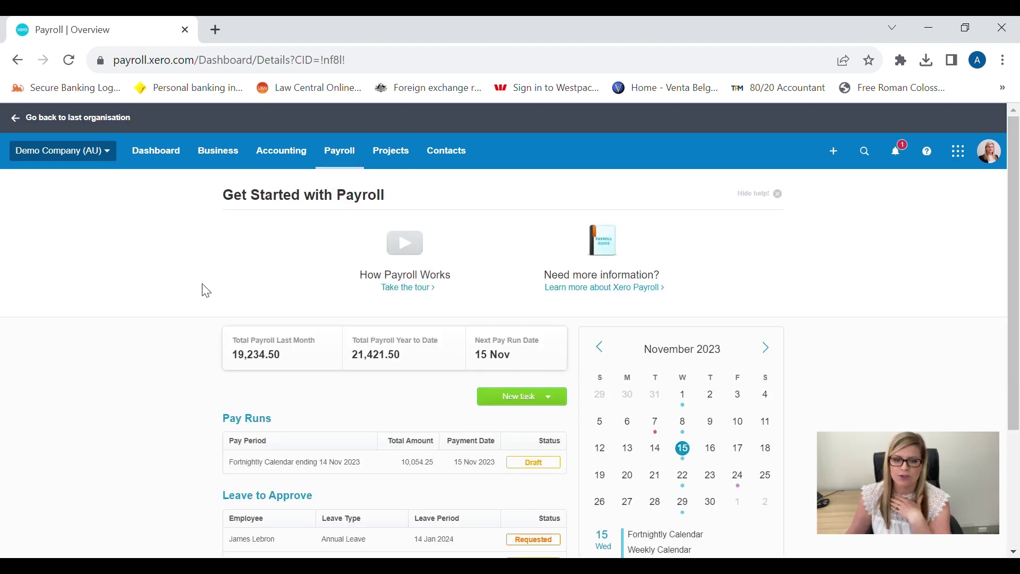
scroll(510, 366, "down", 2)
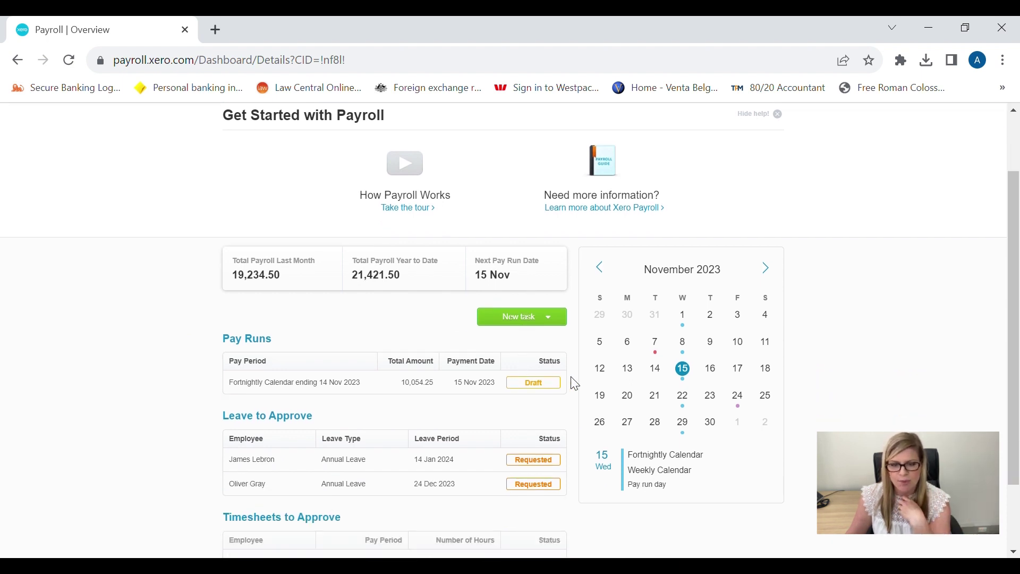
scroll(606, 443, "down", 2)
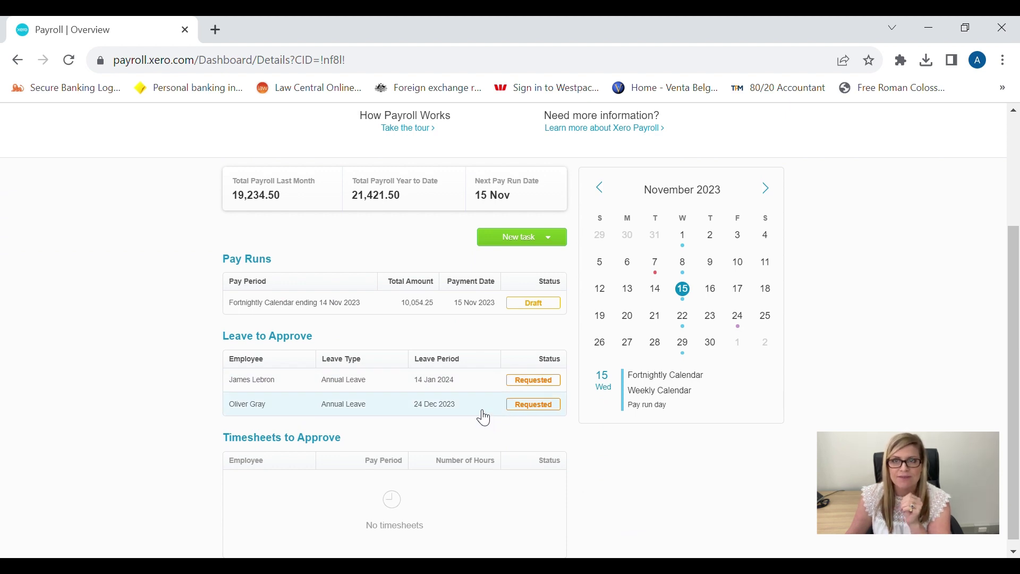
scroll(484, 417, "up", 2)
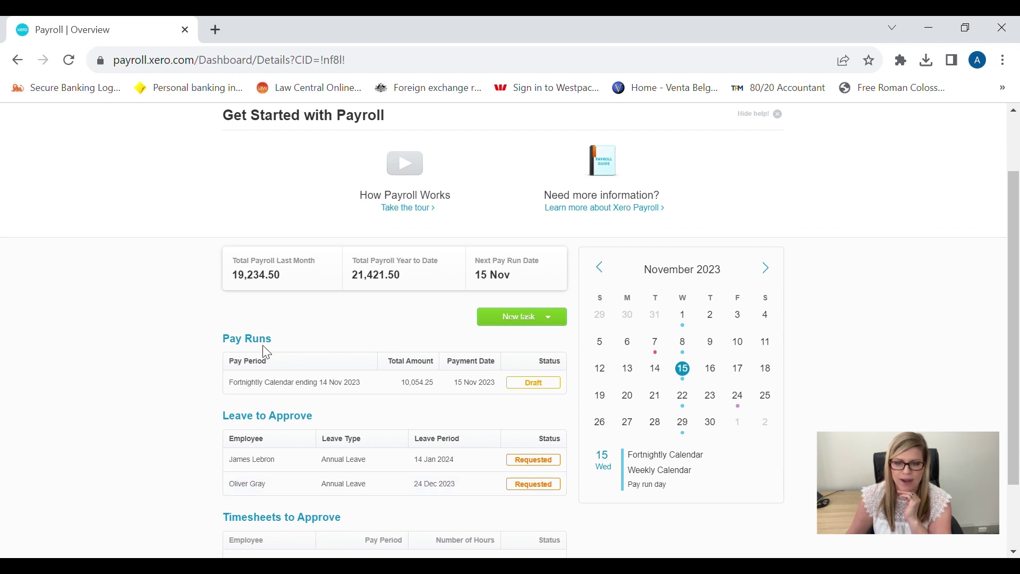
Step: From the pay runs, add a pay run for the period "Monthly: Month ending 14 December 2023"
left_click(265, 345)
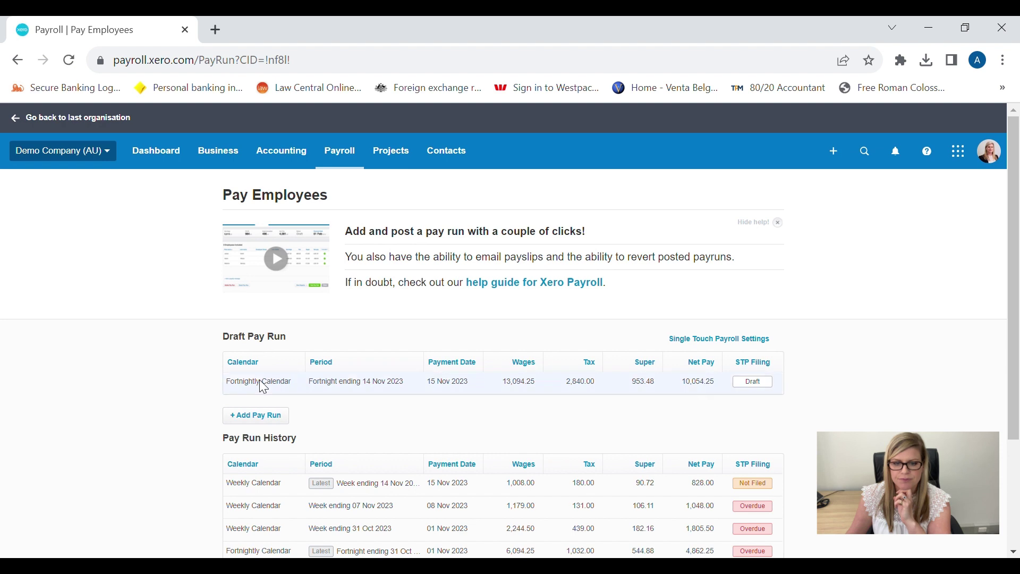
left_click(273, 417)
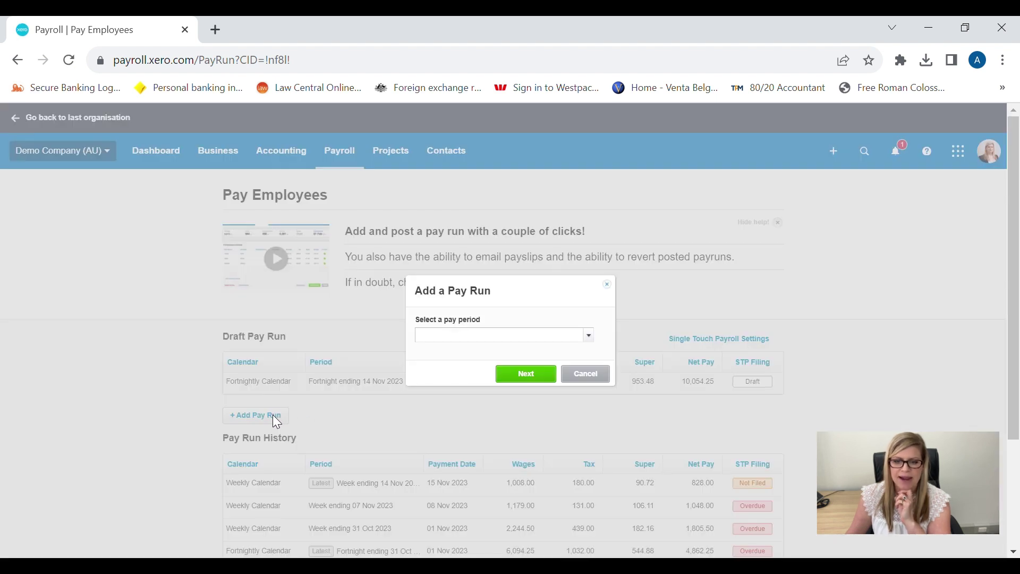
left_click(591, 338)
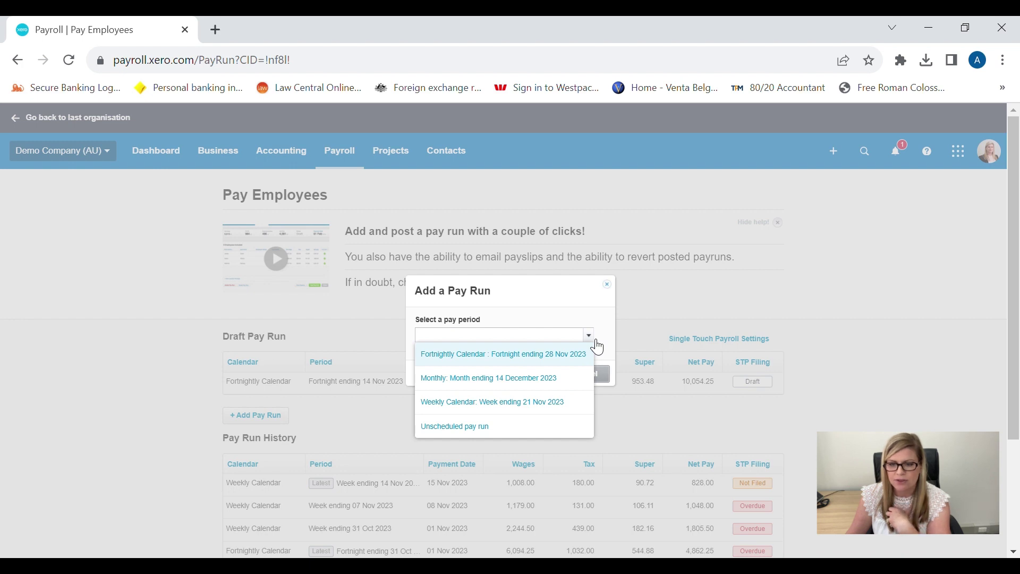
left_click(554, 384)
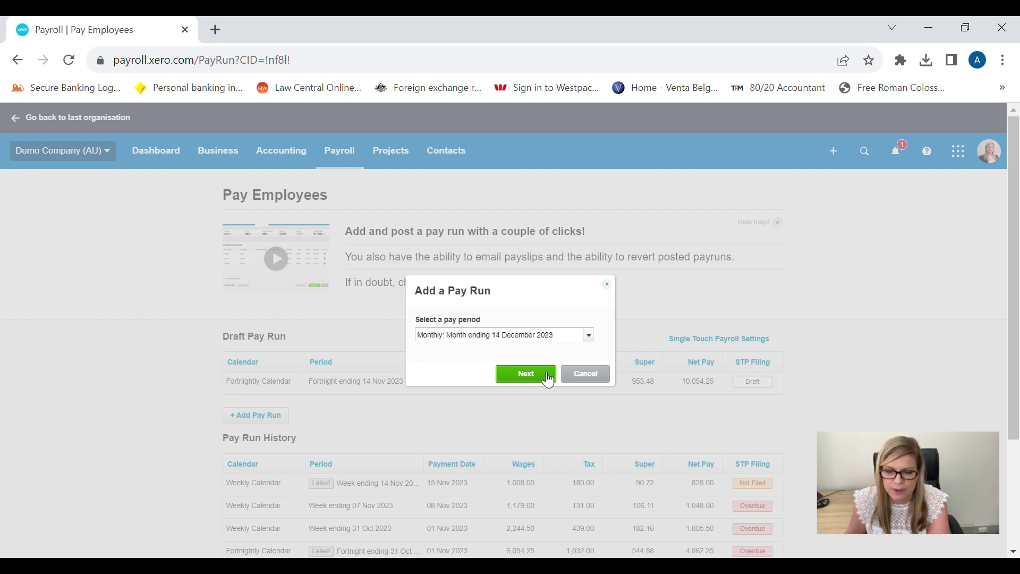
left_click(546, 377)
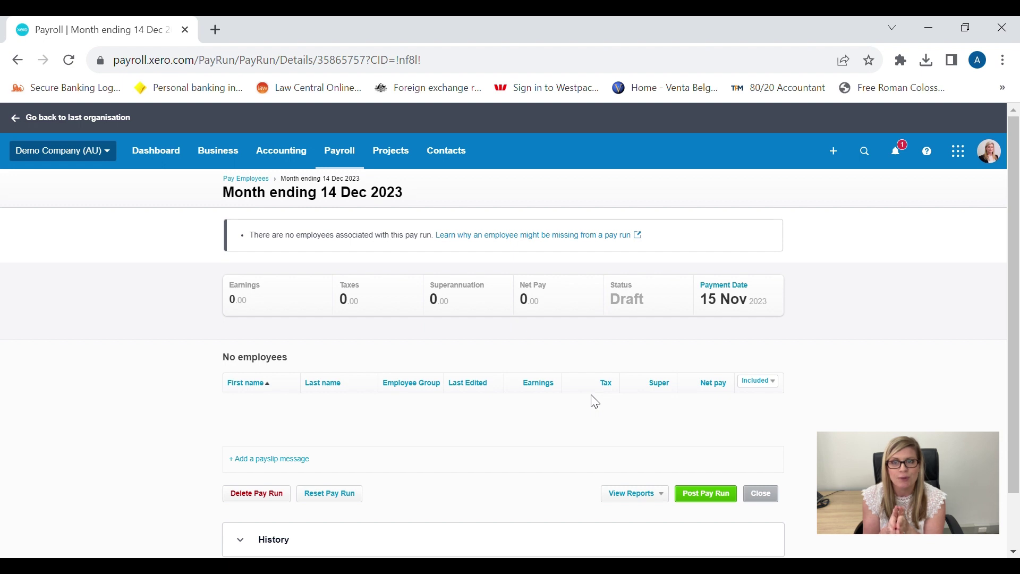
Step: Post the pay run for the month ending 14 Dec 2023 and file it with the ATO, accepting the Authorisation to file
left_click(731, 495)
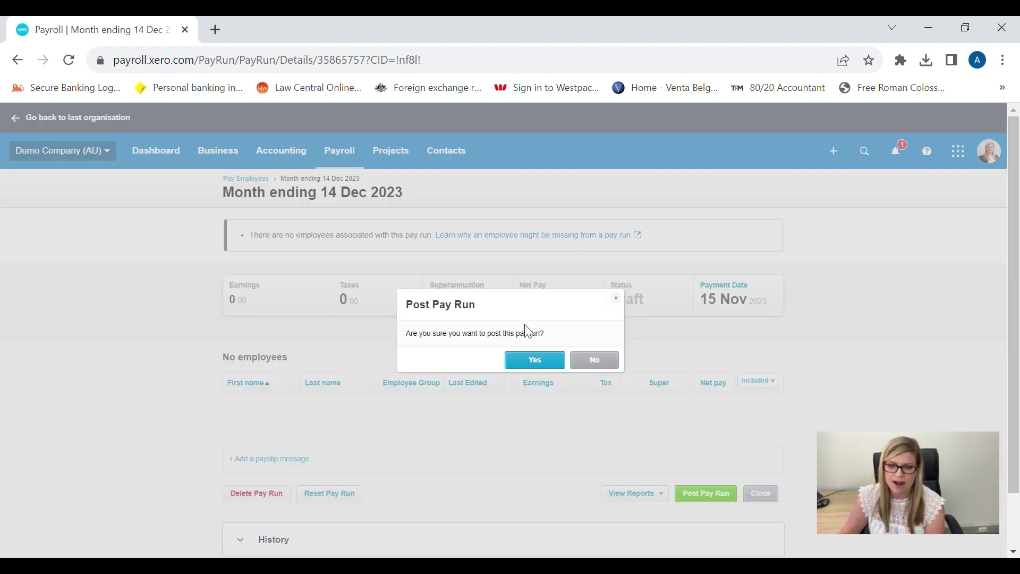
left_click(532, 362)
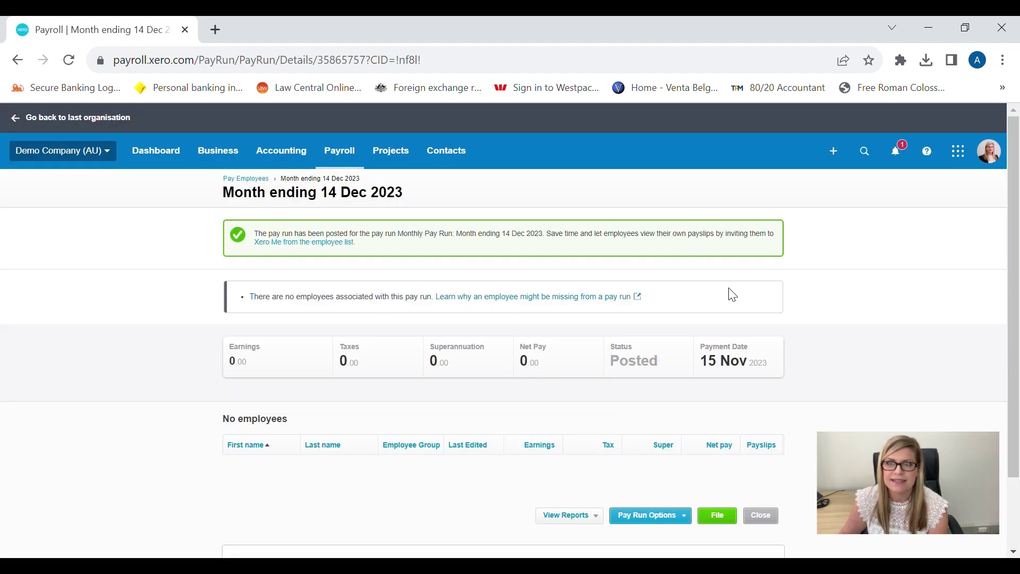
left_click(725, 519)
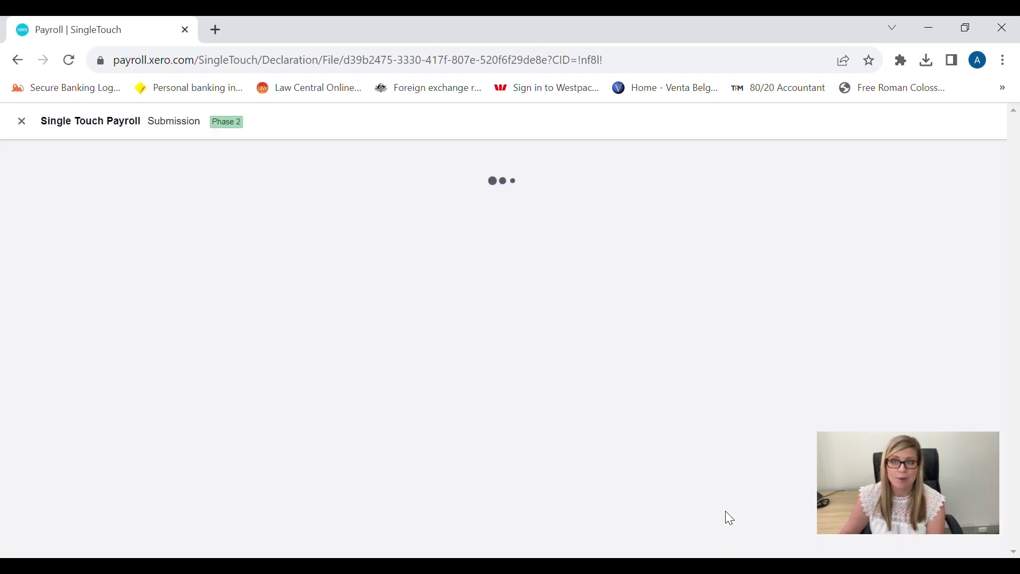
scroll(728, 396, "down", 1)
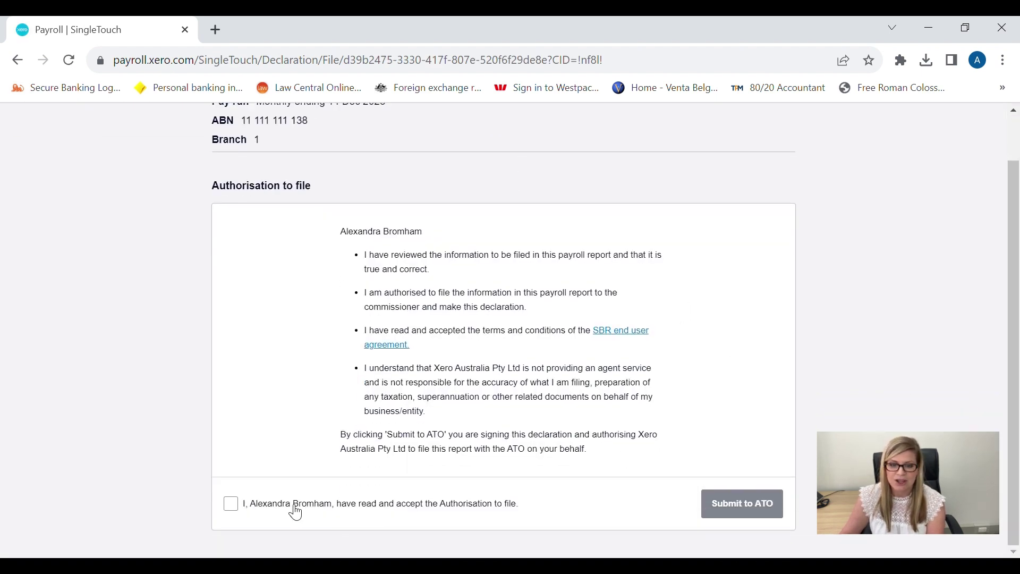
left_click(232, 505)
left_click(765, 503)
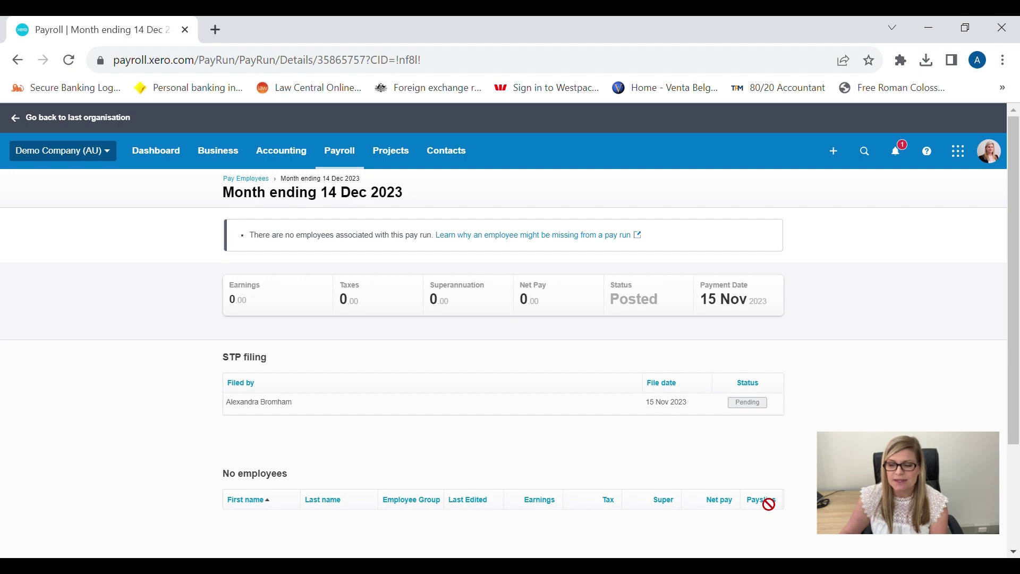
Step: Return to the Pay Employees overview and check the STP filing statuses in the pay run history
left_click(258, 179)
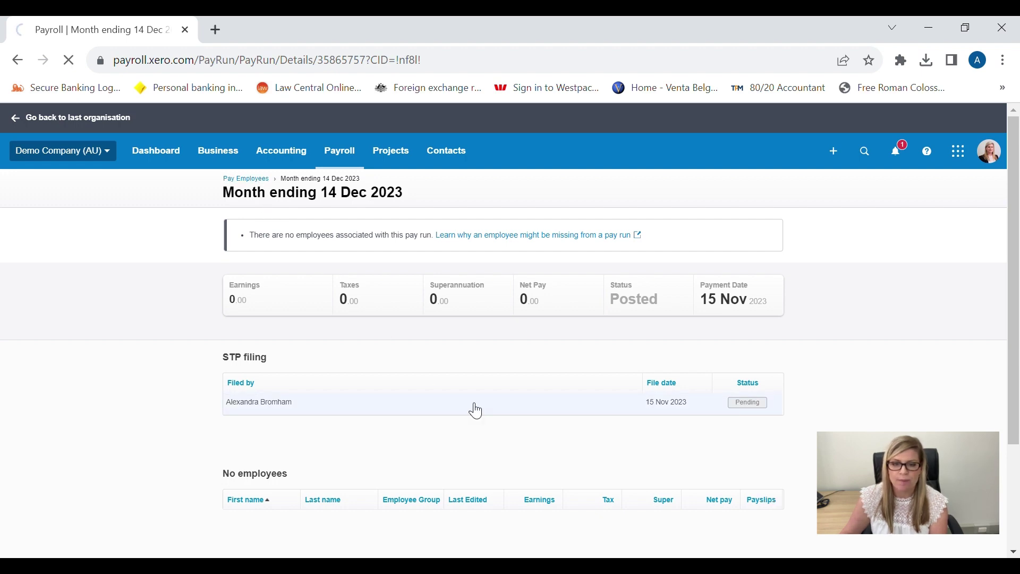
scroll(468, 425, "down", 3)
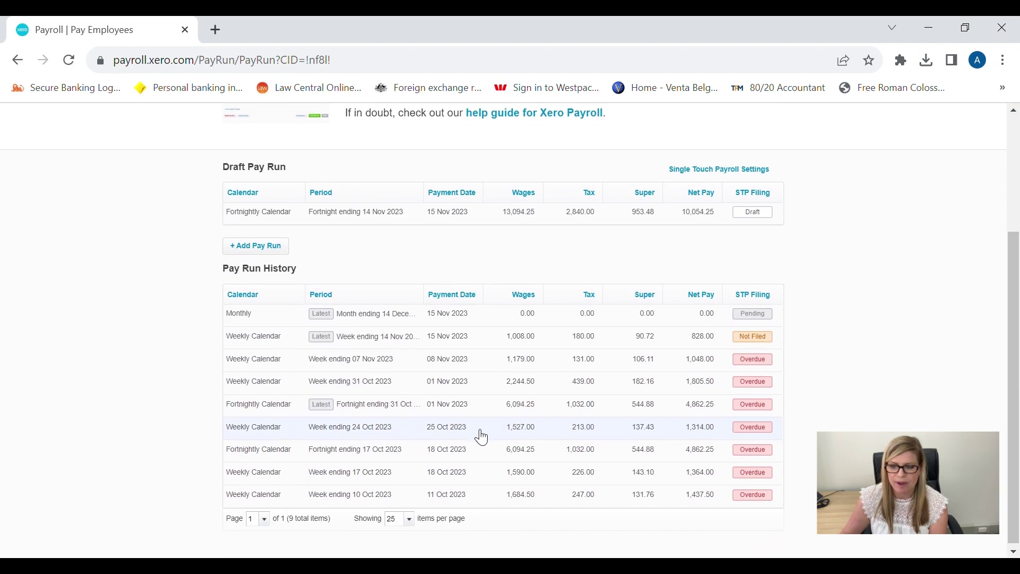